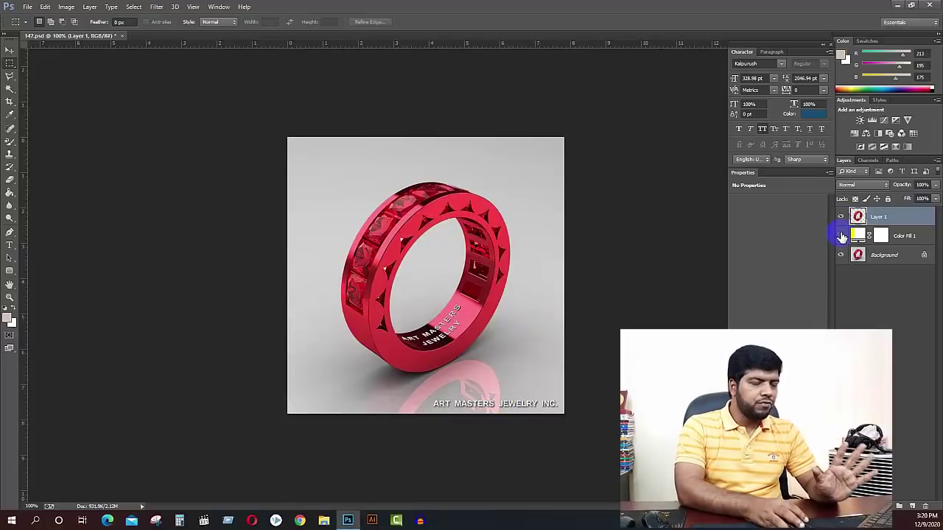
Step: Hide the white Color Fill 1 layer and the Background layer behind the cut-out ring
click(841, 236)
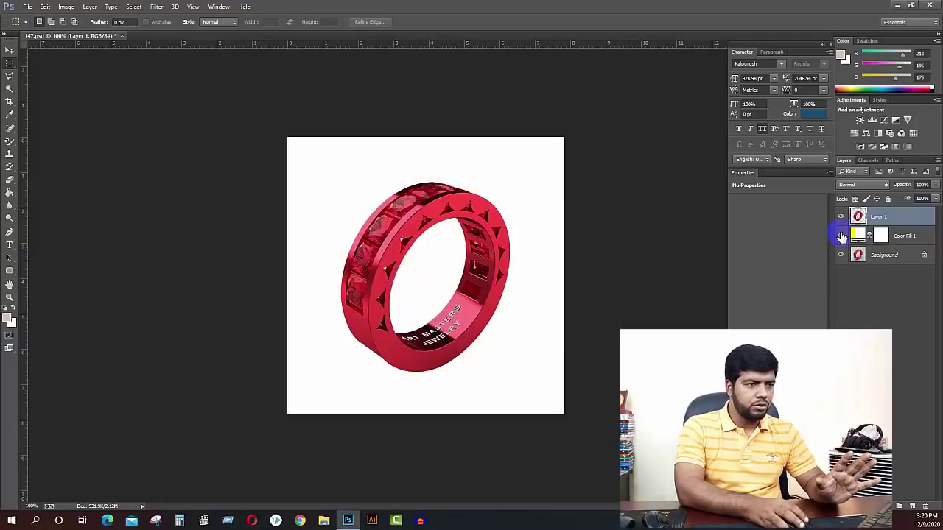
click(841, 237)
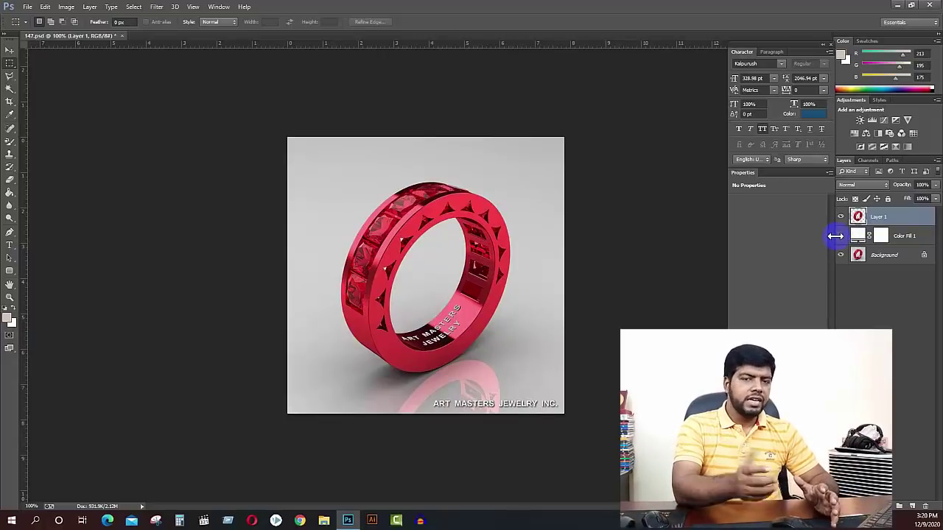
click(840, 235)
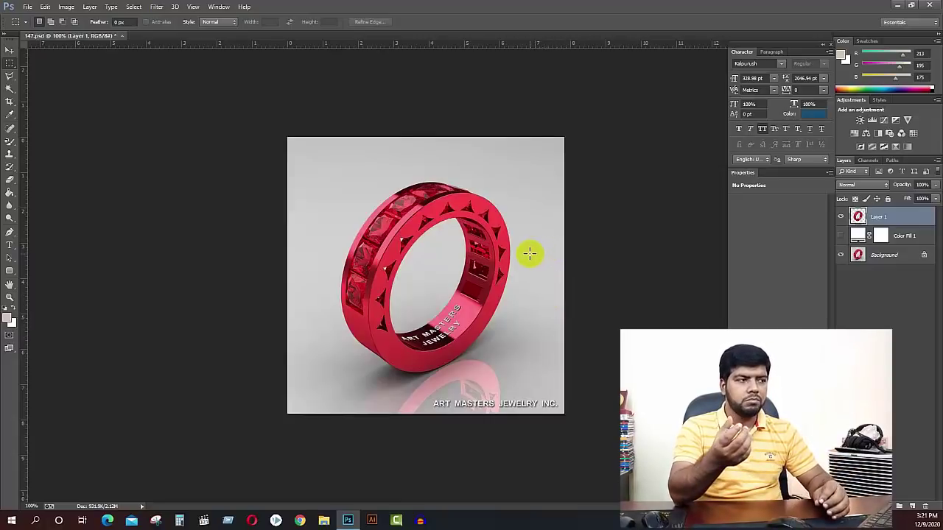
click(841, 255)
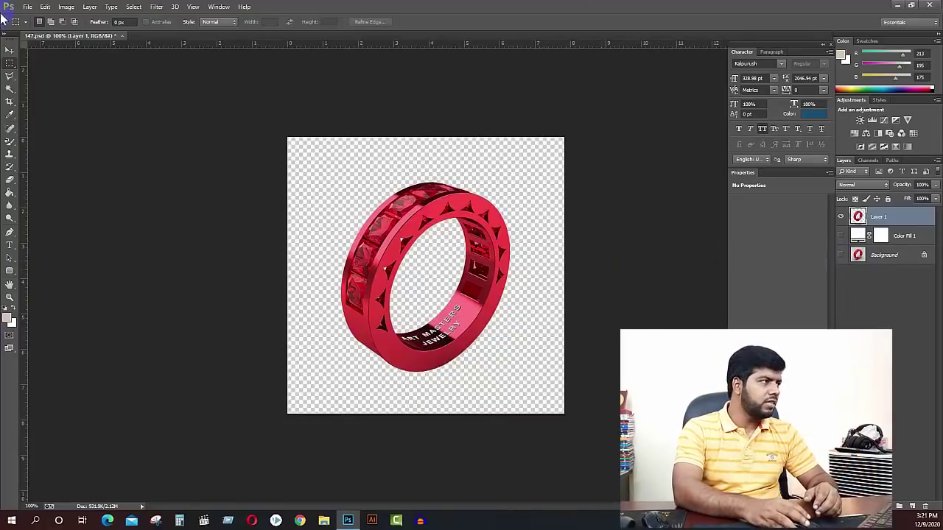
Step: Save a JPEG copy of the ring image to the Desktop as 123, with Maximum quality 12 and Progressive format
click(27, 7)
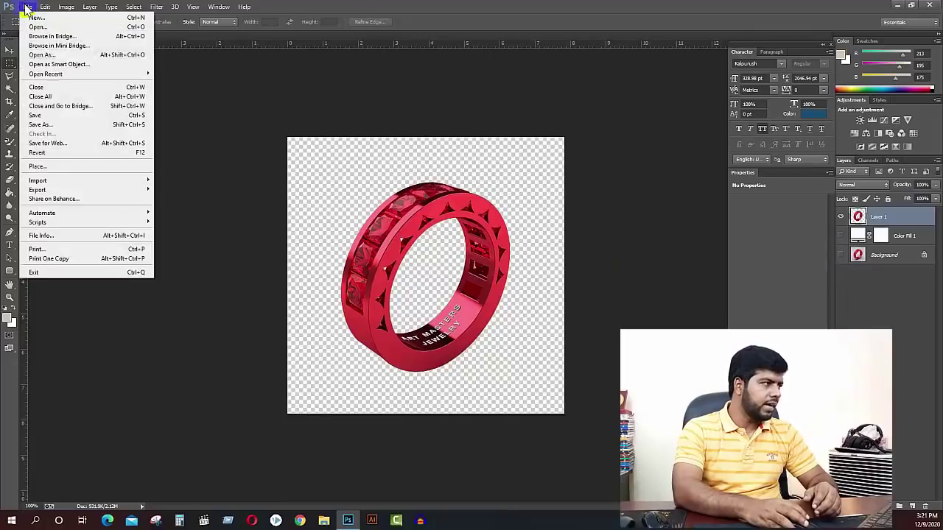
click(70, 124)
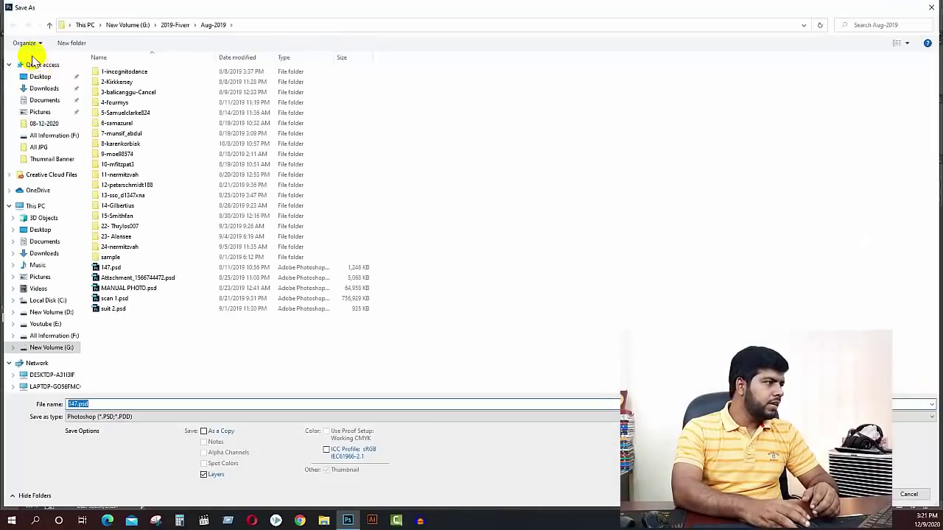
click(39, 77)
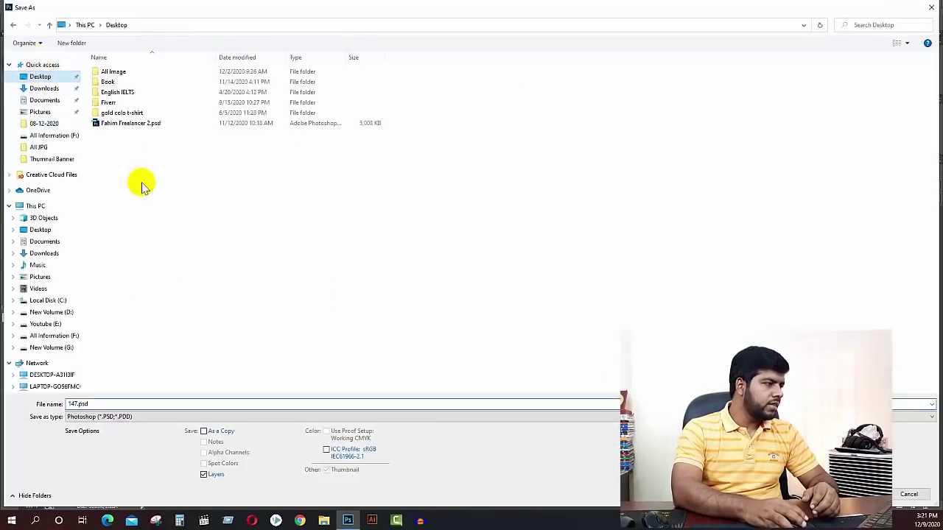
click(126, 416)
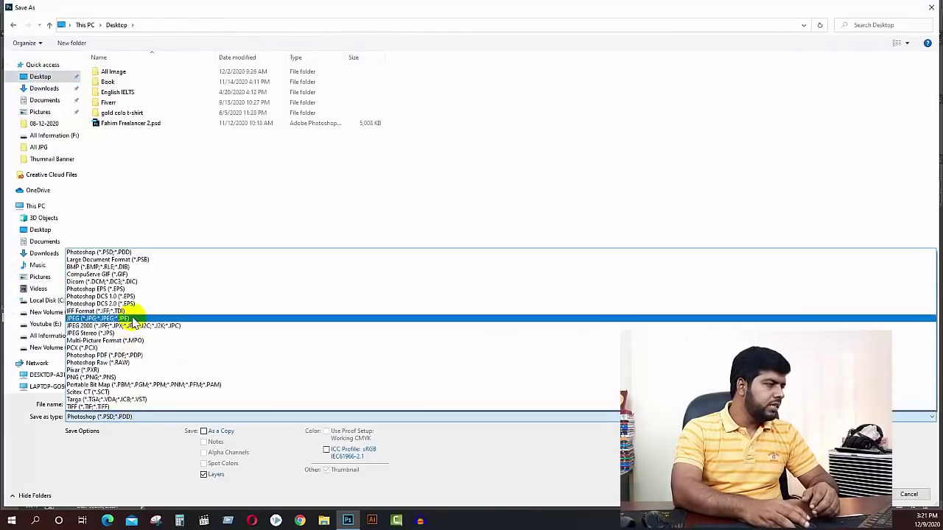
click(133, 319)
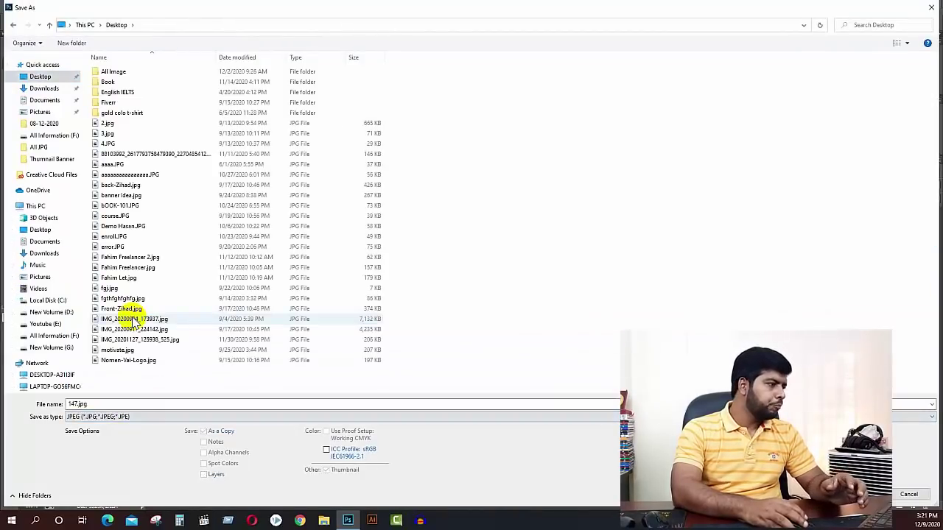
double_click(127, 404)
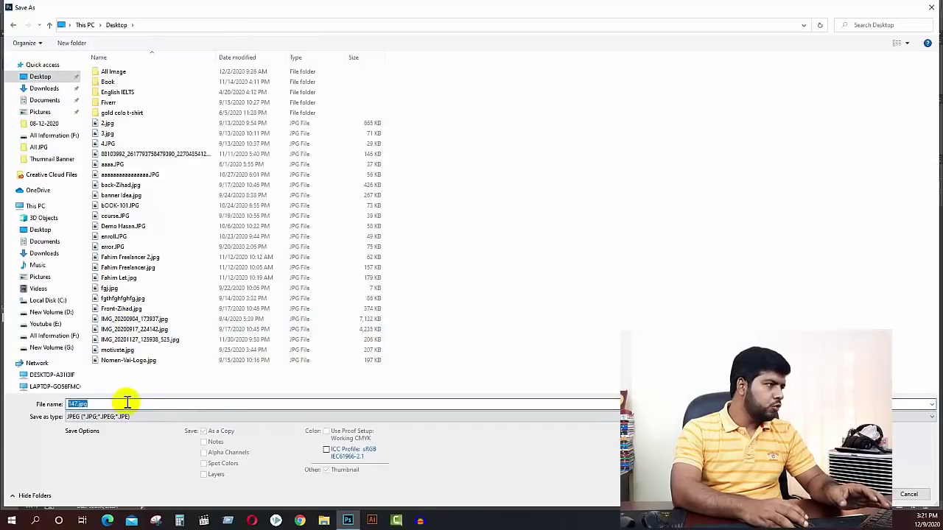
text(123)
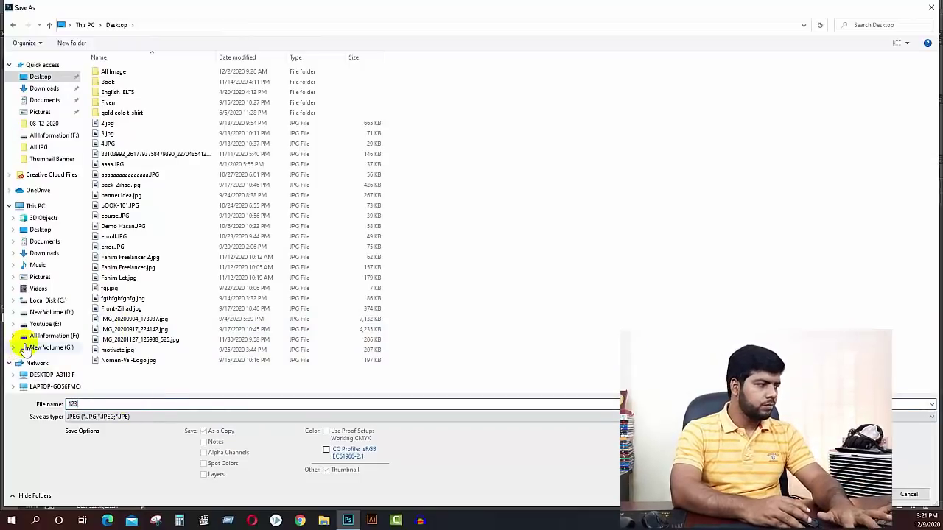
key(Return)
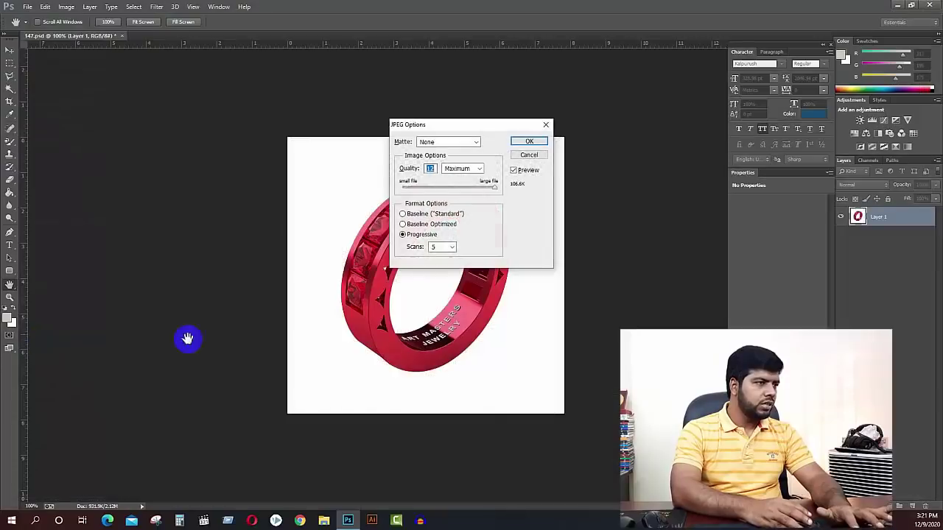
click(528, 141)
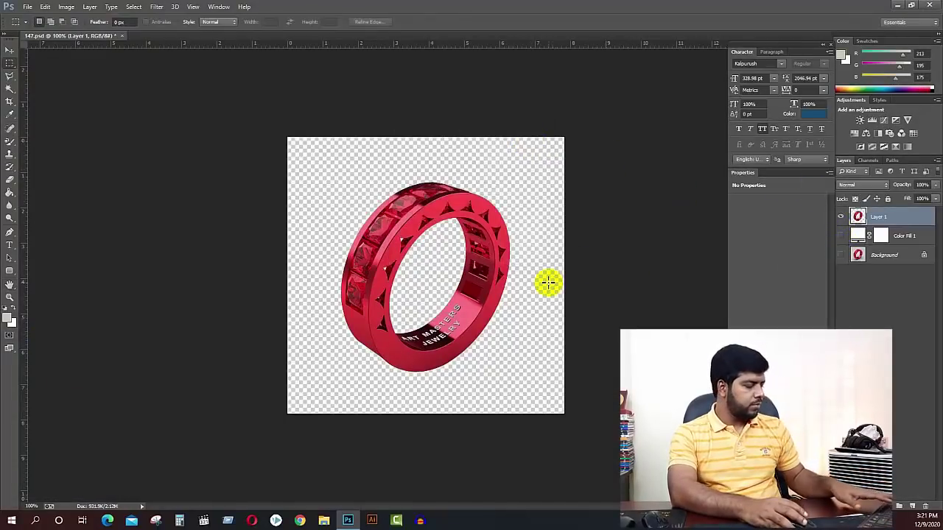
Step: Save a PNG copy of the transparent ring image in the Aug-2019 folder under the name 123456
key(ctrl+shift+s)
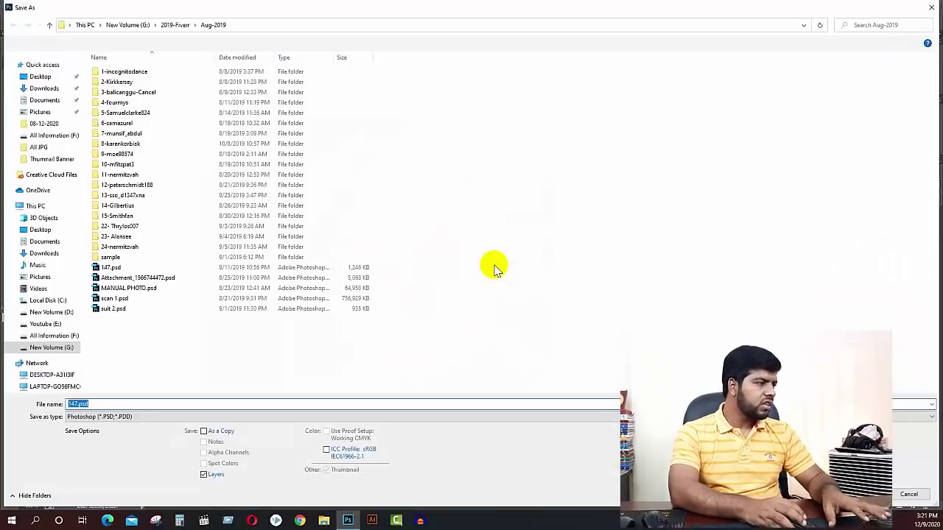
click(125, 416)
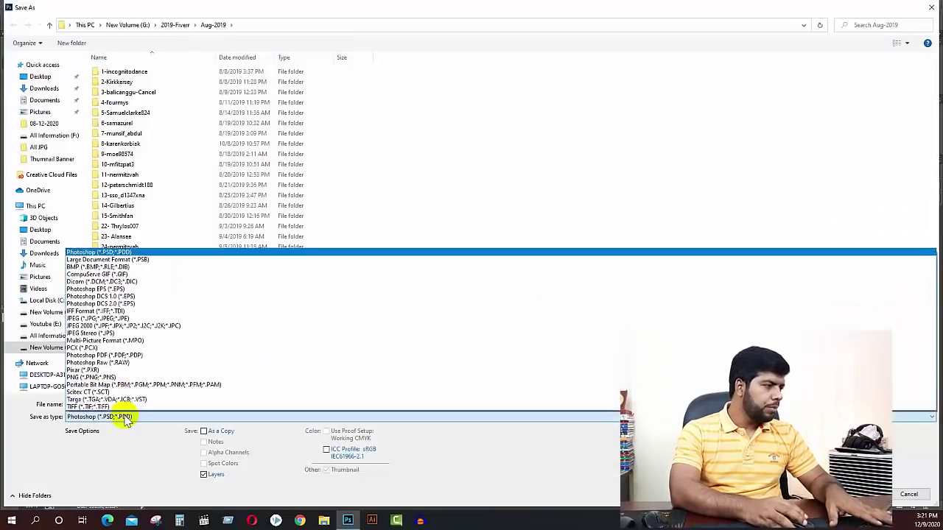
click(114, 377)
double_click(103, 404)
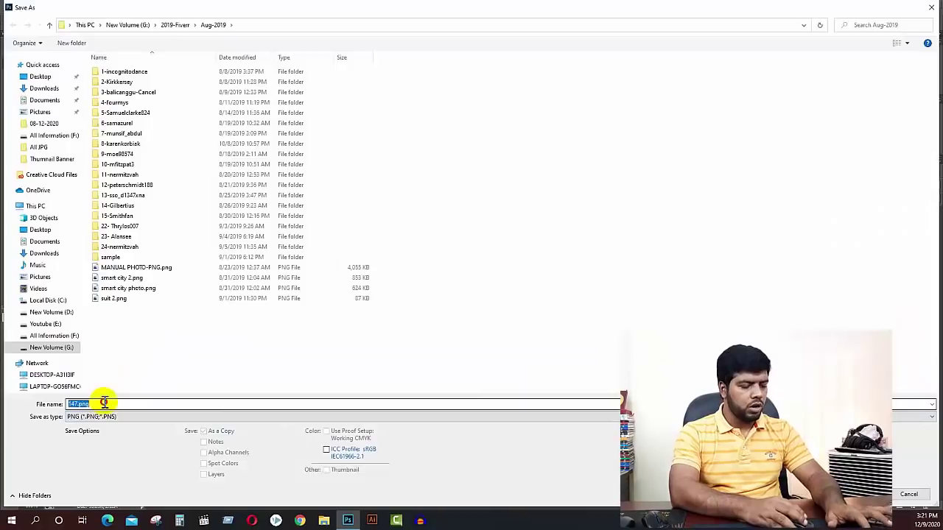
text(147)
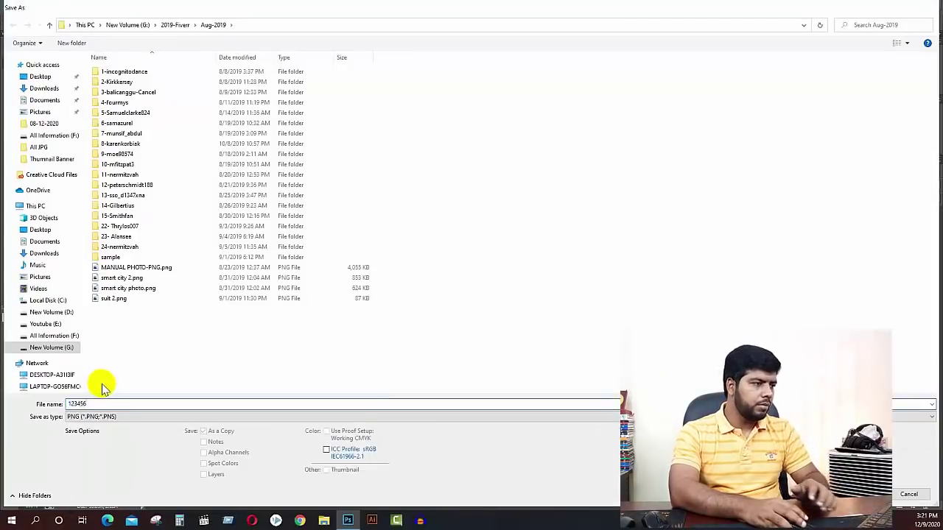
key(Return)
click(452, 361)
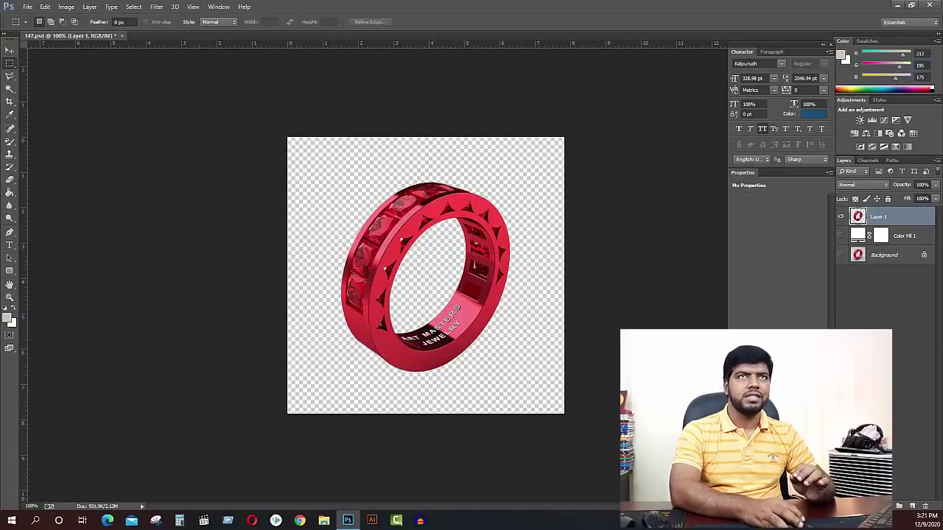
Step: Go to the Windows desktop, move 123.jpg to an open area, and check the image in Photos before closing it
click(896, 4)
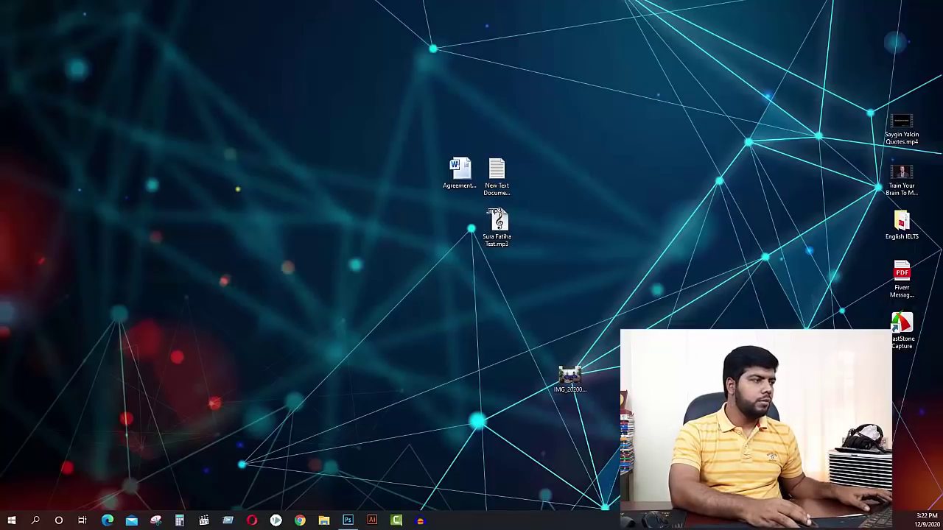
drag(0, 309, 167, 279)
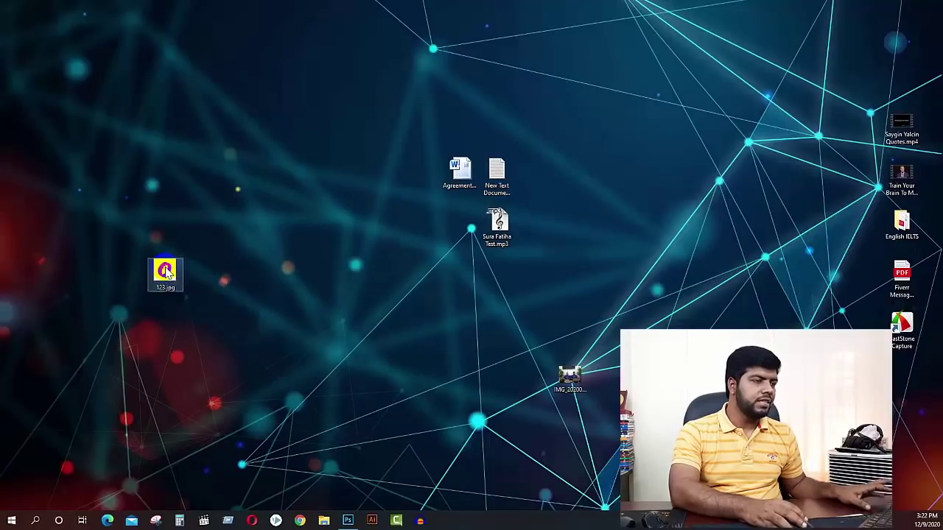
double_click(168, 272)
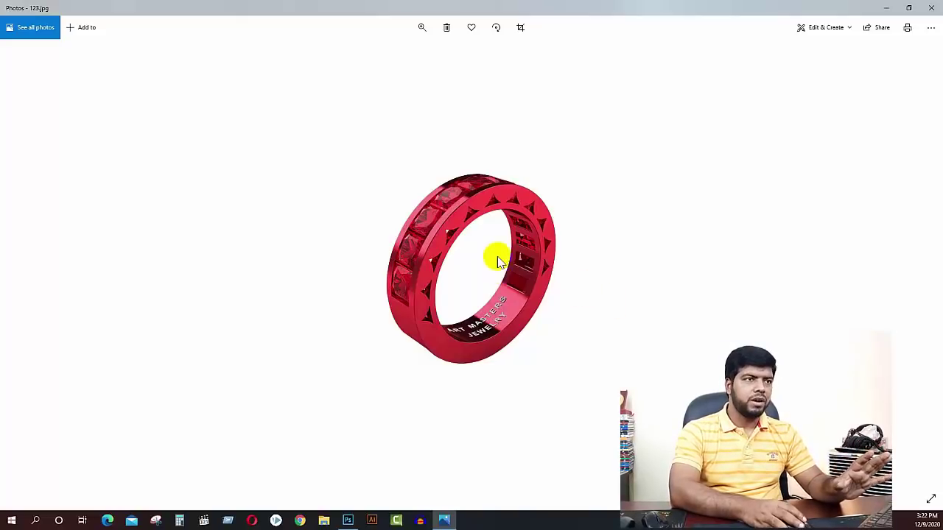
click(934, 10)
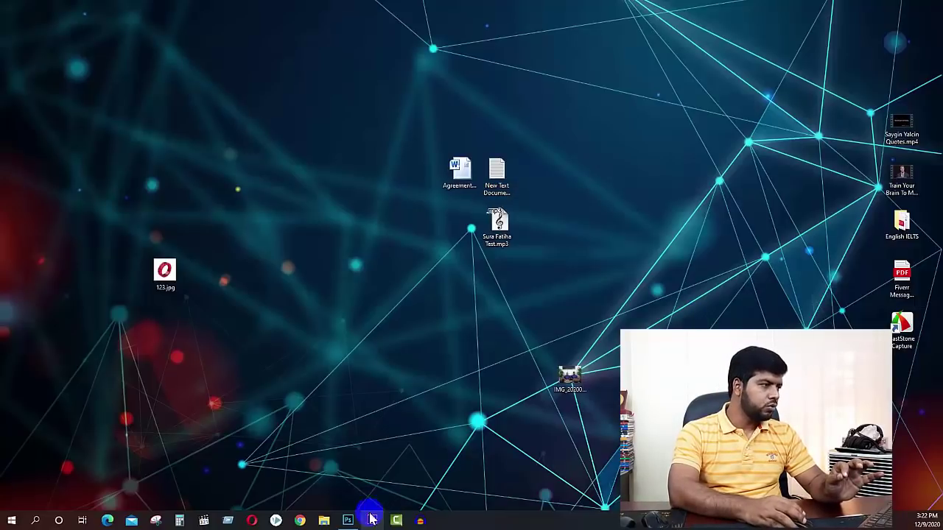
Step: Switch back to Photoshop and save a PNG copy of the transparent ring image to the Desktop as 123456
click(348, 520)
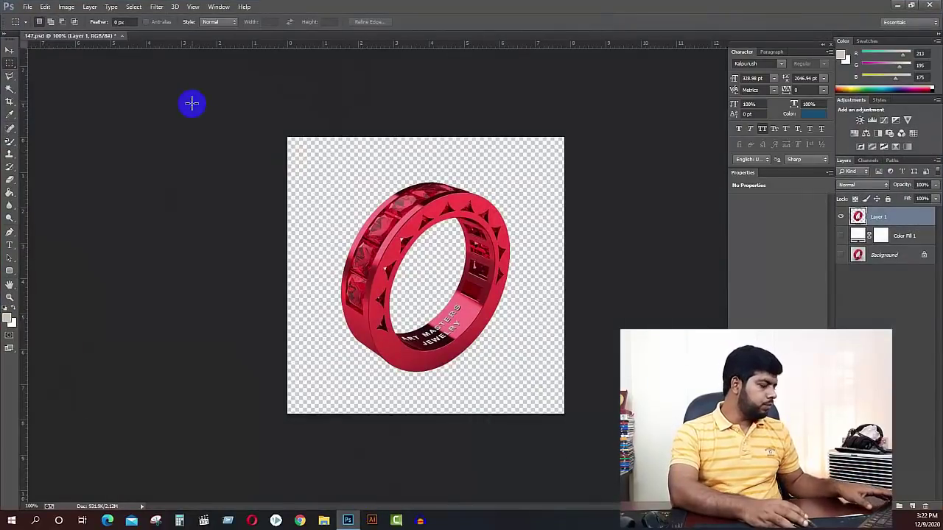
key(ctrl+shift+s)
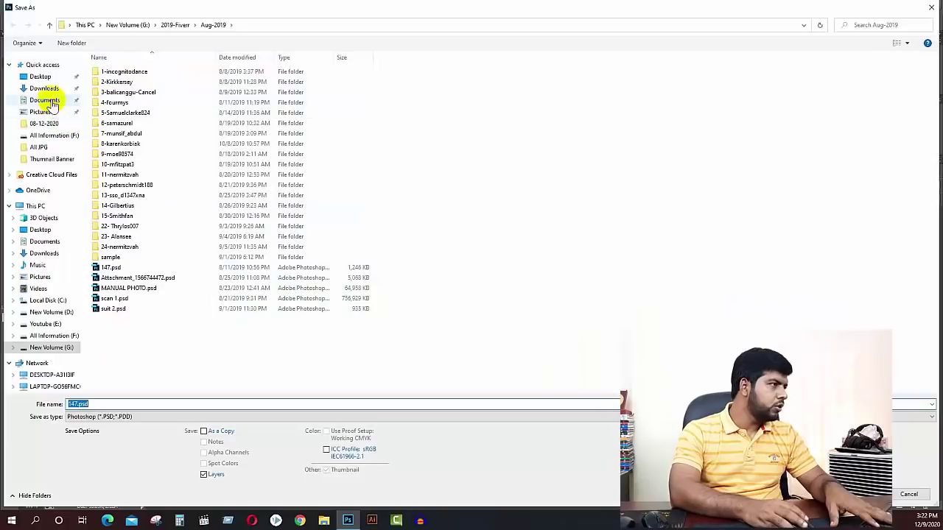
click(41, 77)
click(118, 418)
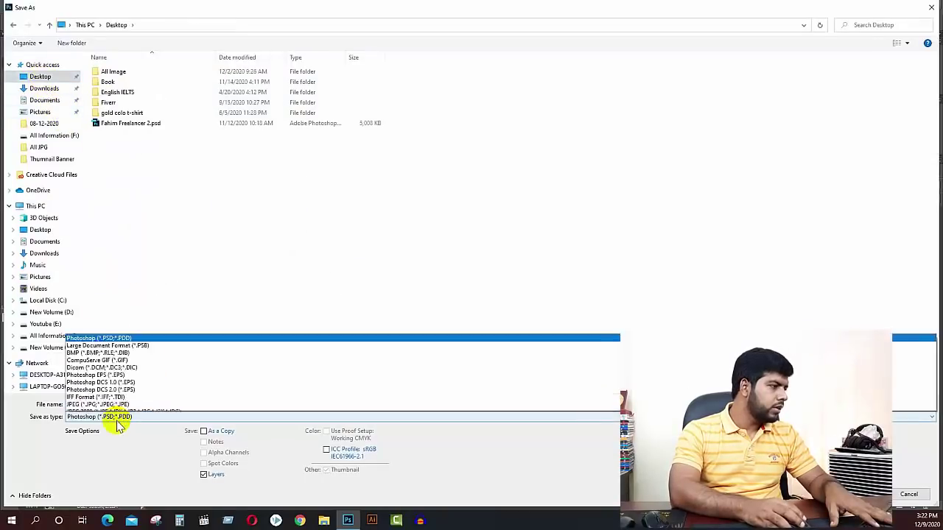
click(121, 379)
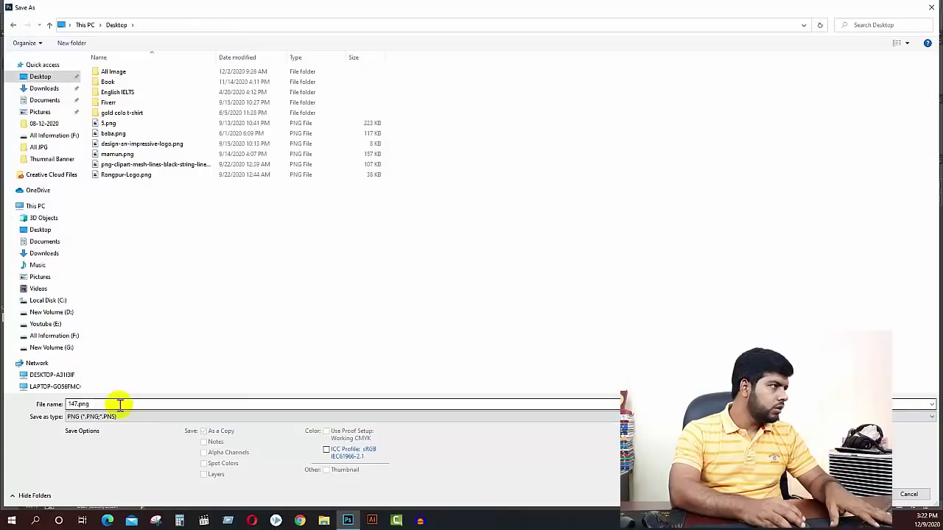
double_click(119, 404)
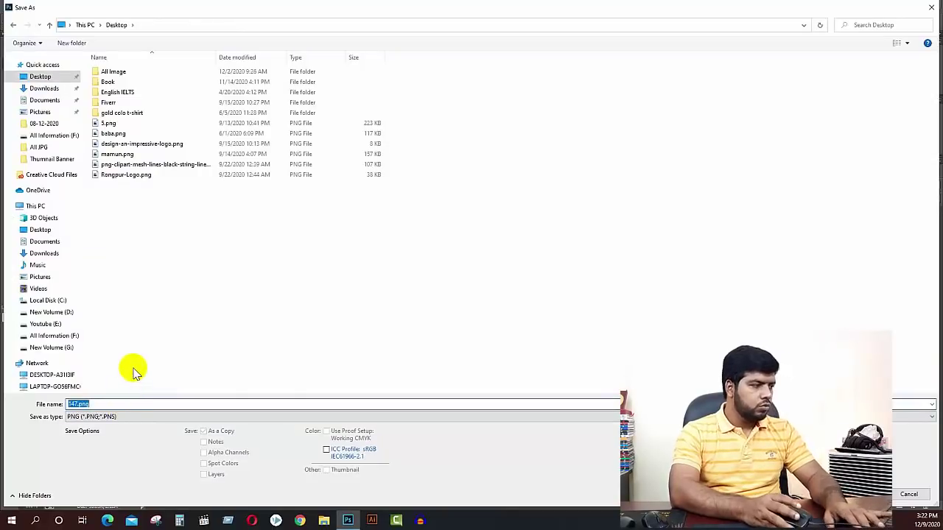
text(123)
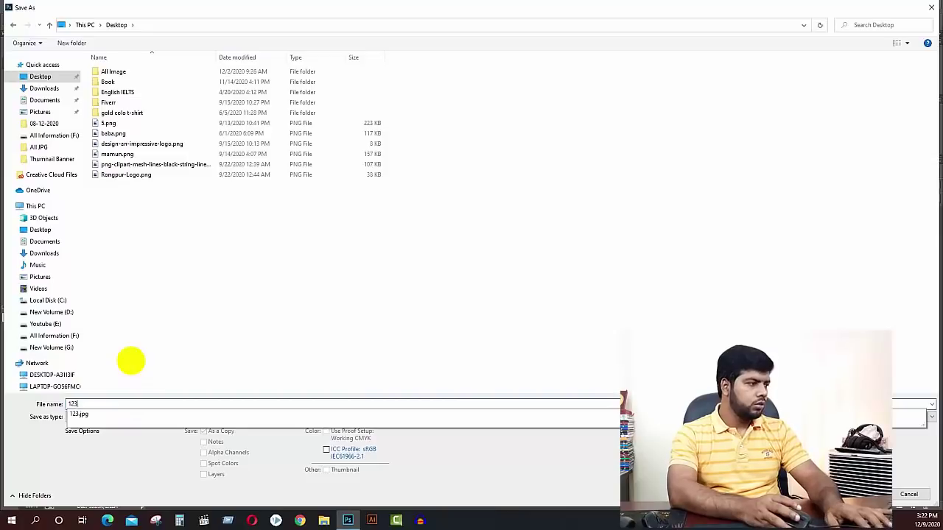
text(456)
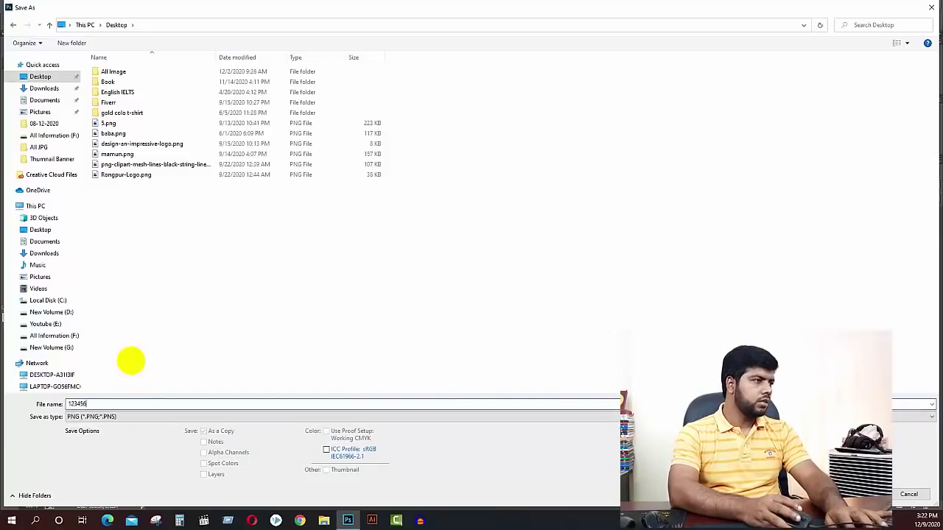
key(Return)
click(445, 362)
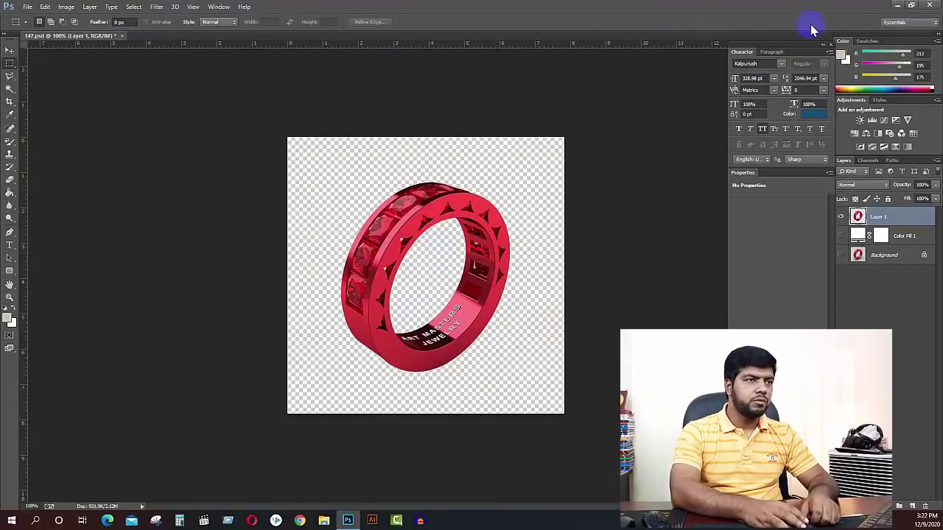
Step: Return to the Windows desktop, place 123456.png near 123.jpg for comparison, and view the PNG in Photos
click(897, 5)
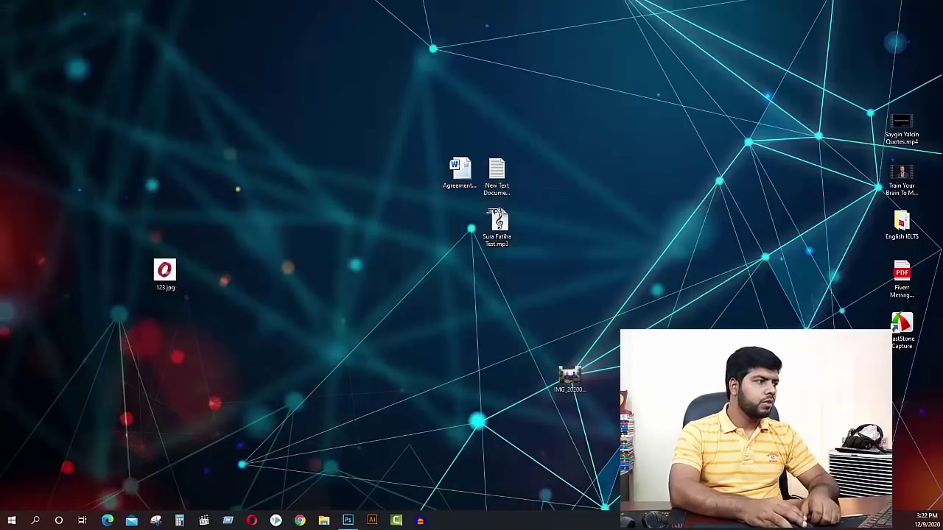
drag(242, 284, 206, 221)
click(218, 259)
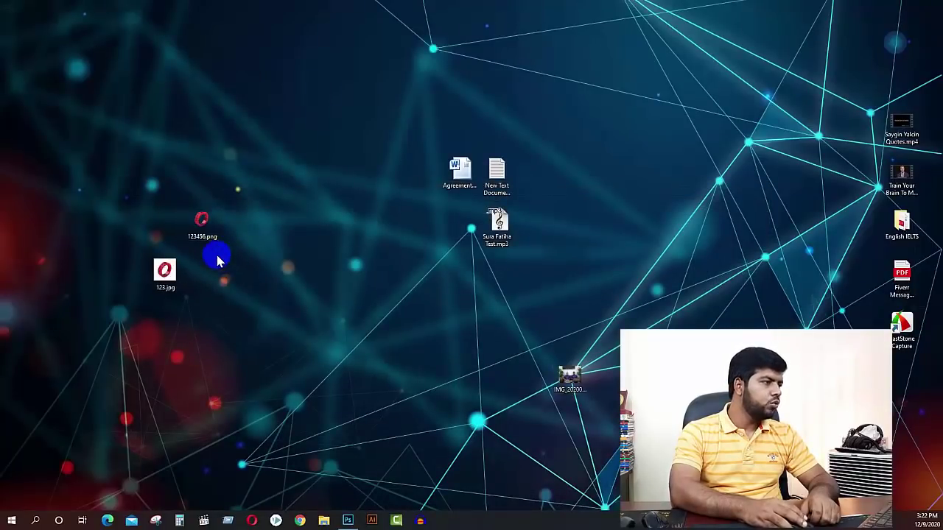
click(193, 249)
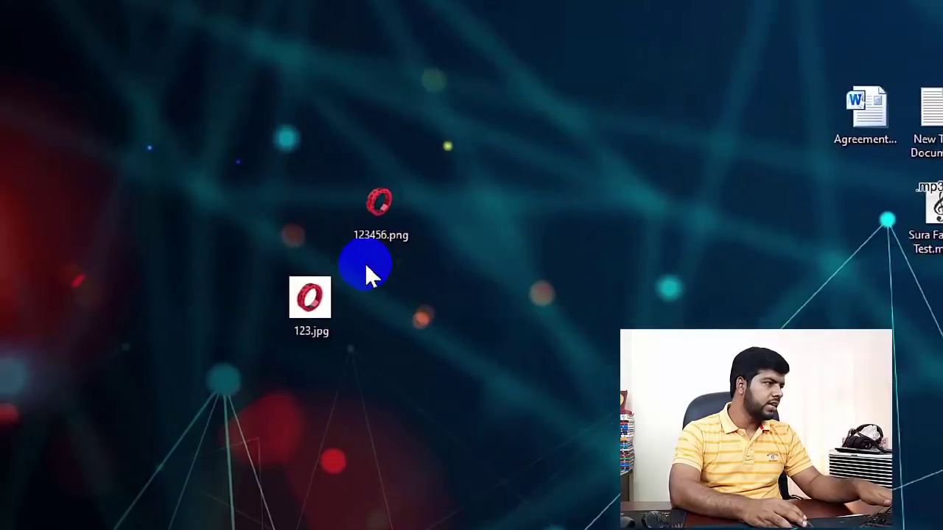
mouse_move(311, 292)
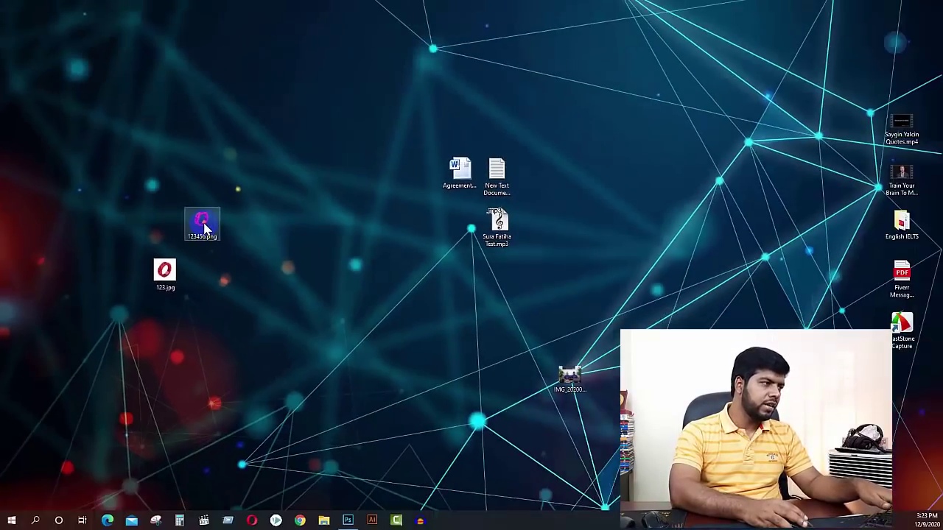
double_click(403, 210)
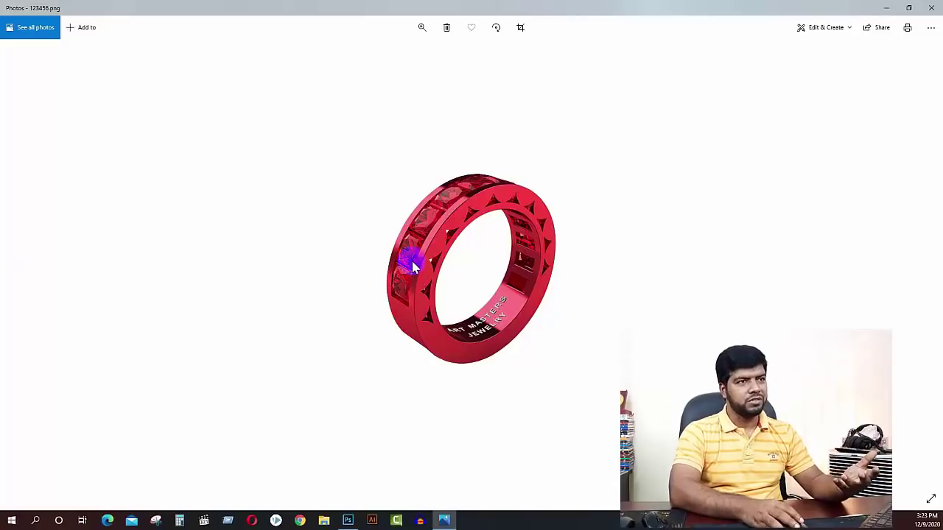
Step: Close the PNG preview, switch back to Photoshop, and hide Layer 1 in 147.psd to leave an empty transparency checkerboard
click(930, 7)
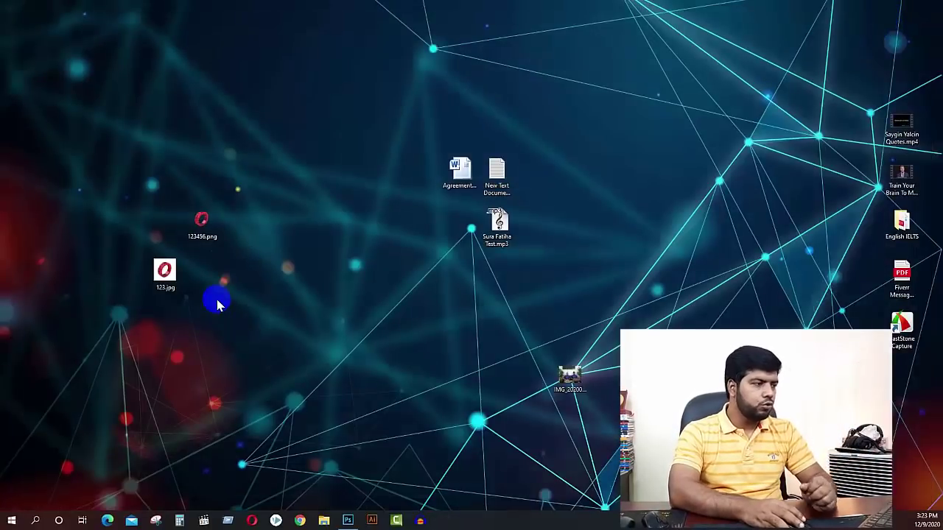
click(347, 520)
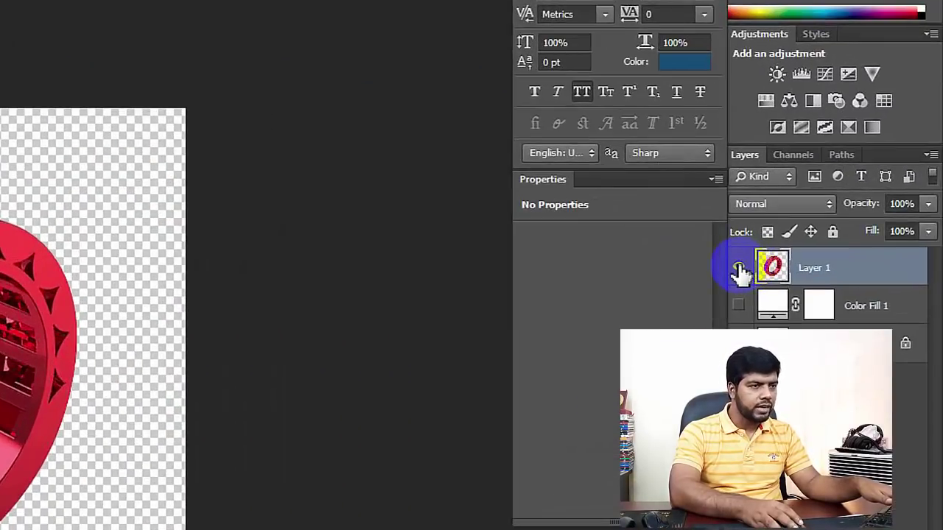
click(738, 271)
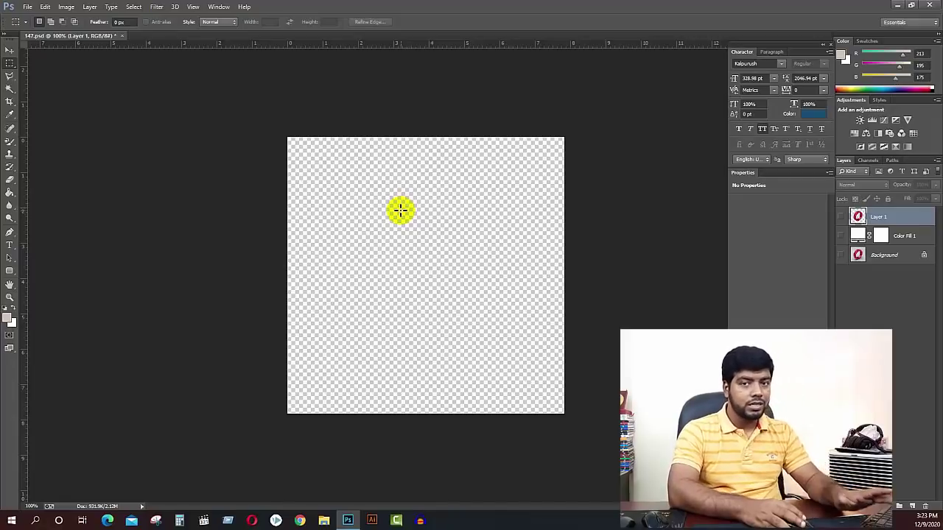
Step: Capture a rectangular snip of the empty checkerboard canvas with Snipping Tool
click(156, 522)
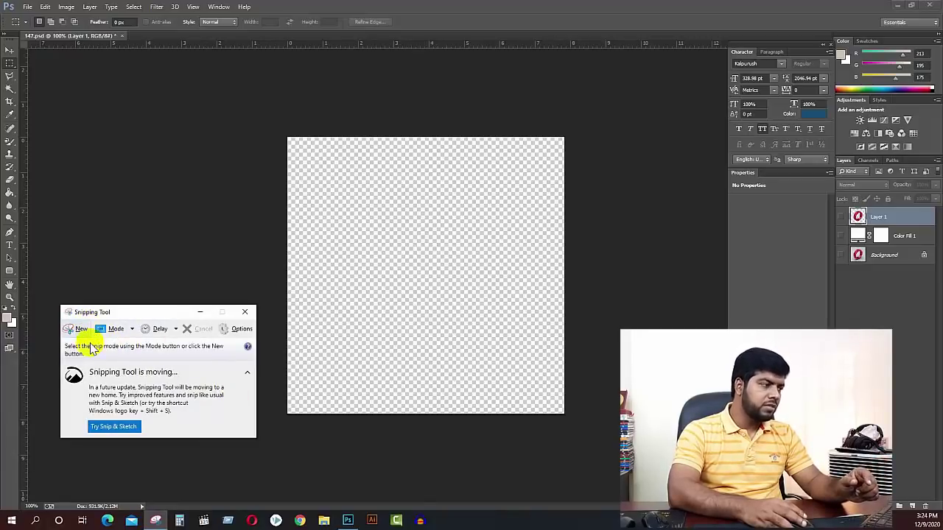
click(80, 329)
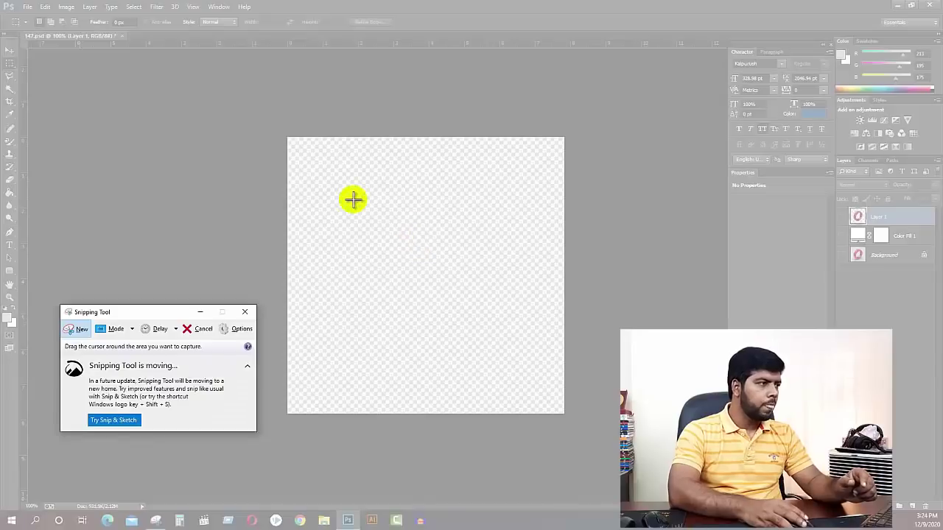
drag(292, 140, 561, 410)
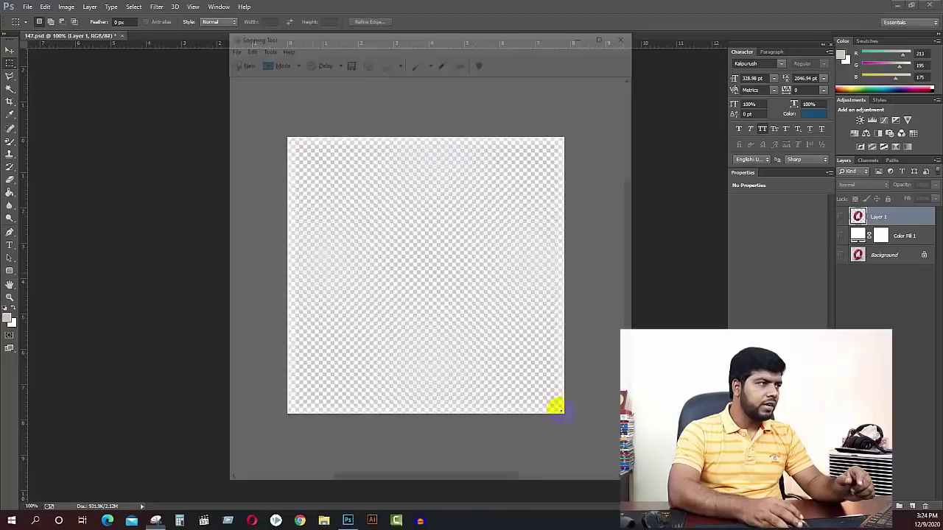
Step: Save the checkerboard snip to the Desktop as a JPG named with a string of repeated g's, and close Snipping Tool
click(348, 59)
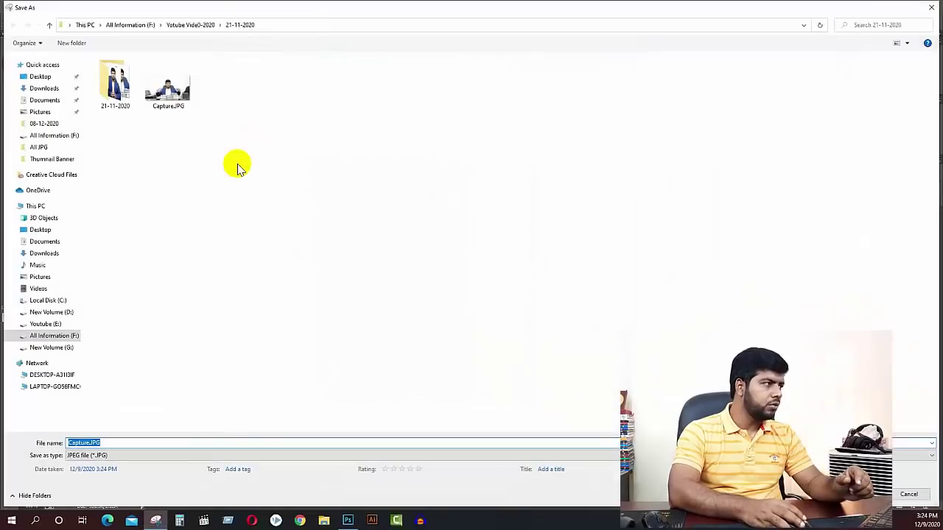
click(36, 76)
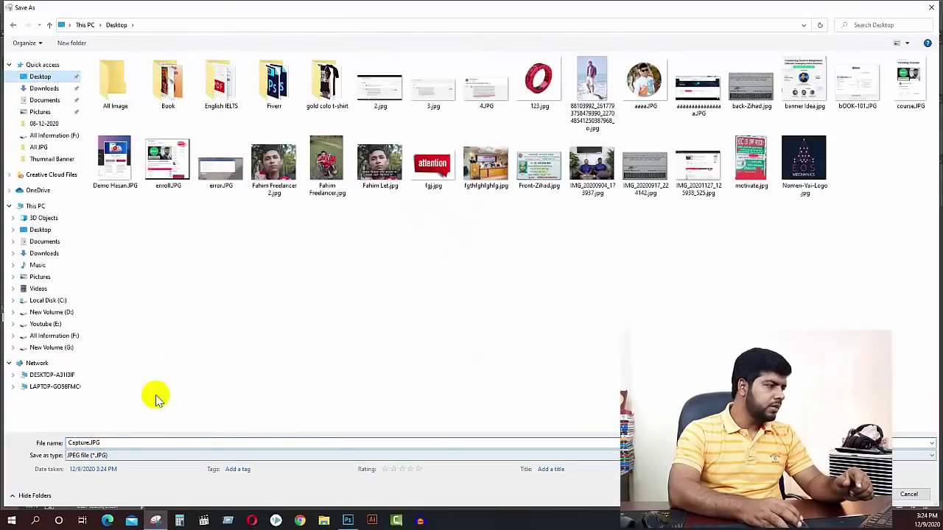
double_click(118, 443)
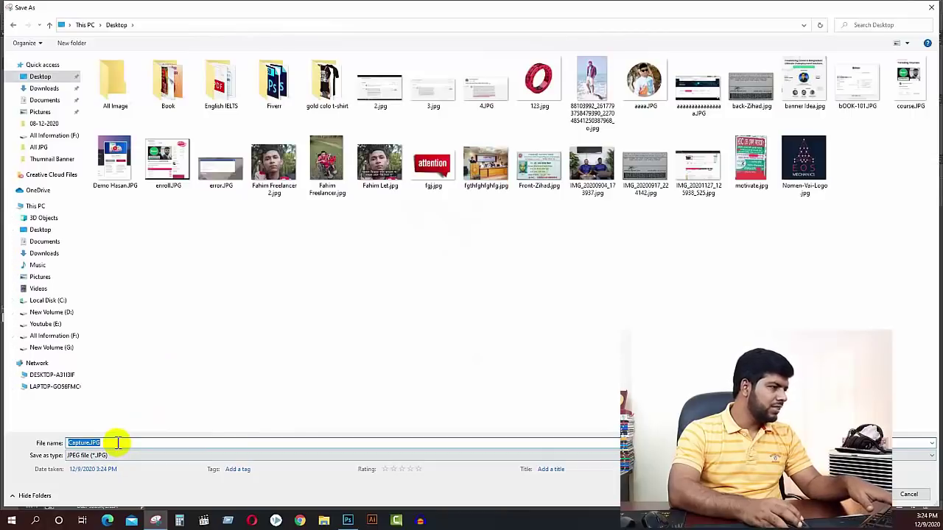
text(gggggggggggggggggg)
key(Return)
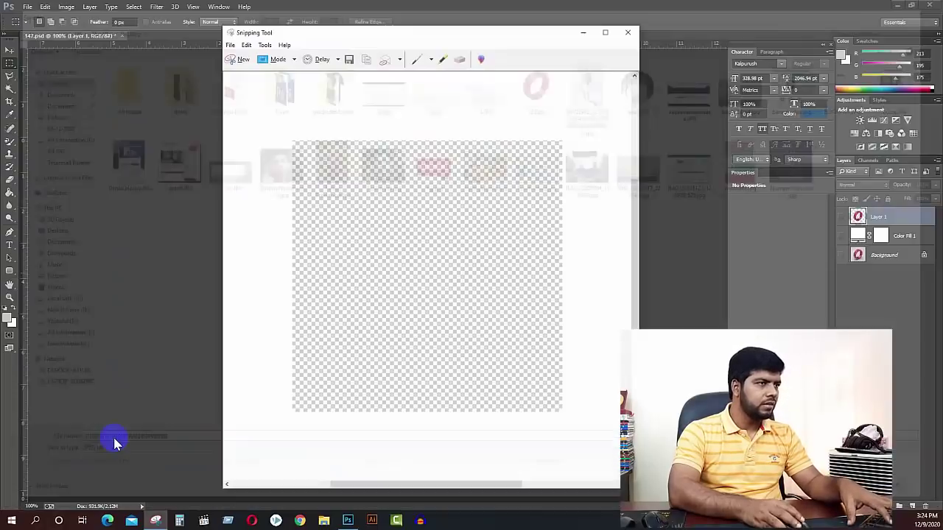
click(628, 35)
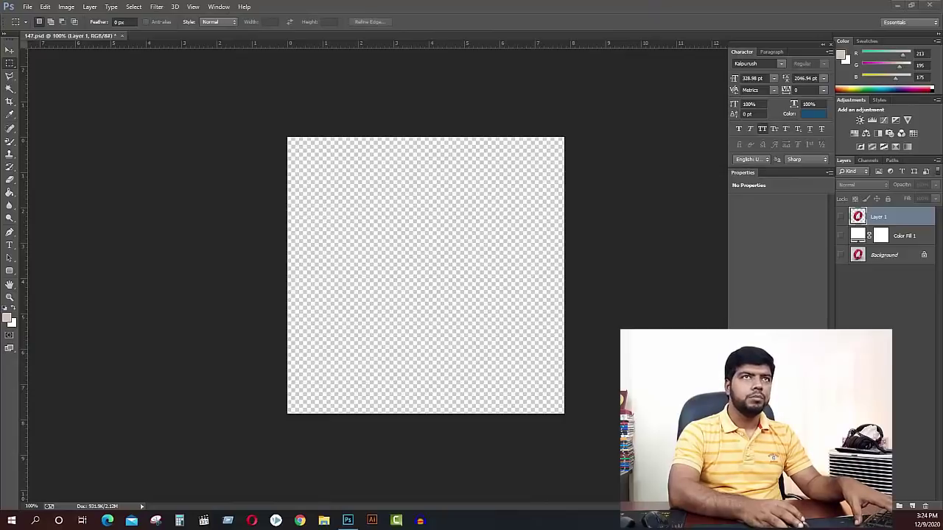
Step: Open the checkerboard JPG in Photoshop, and in 147.psd show the Color Fill 1 and Background layers with Color Fill 1 selected
click(257, 74)
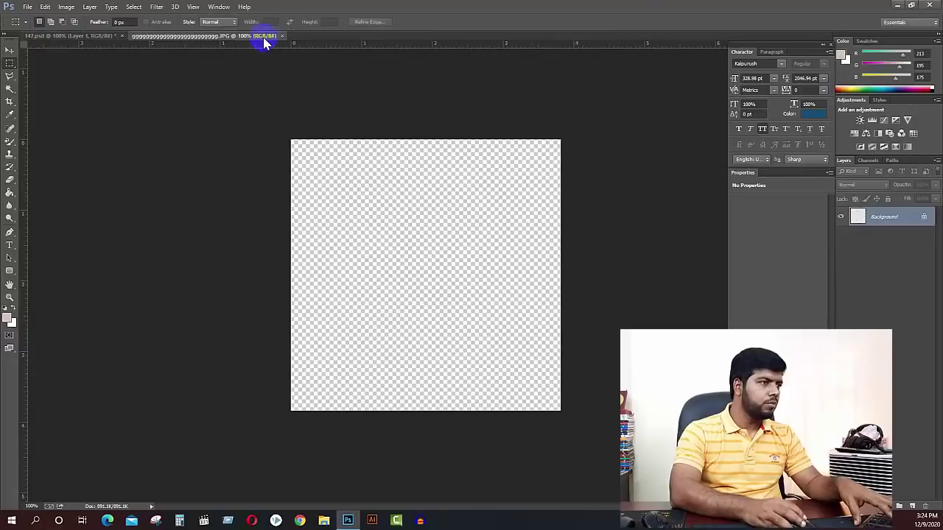
click(9, 48)
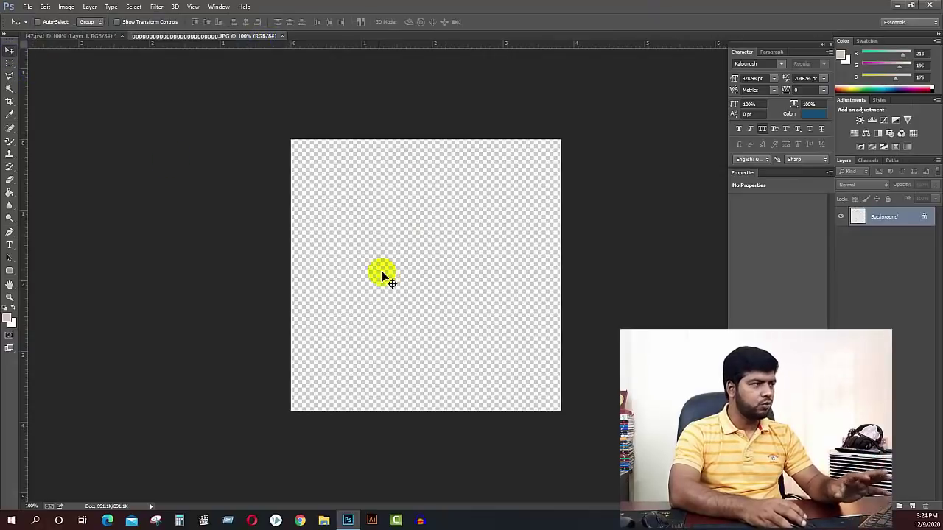
click(61, 35)
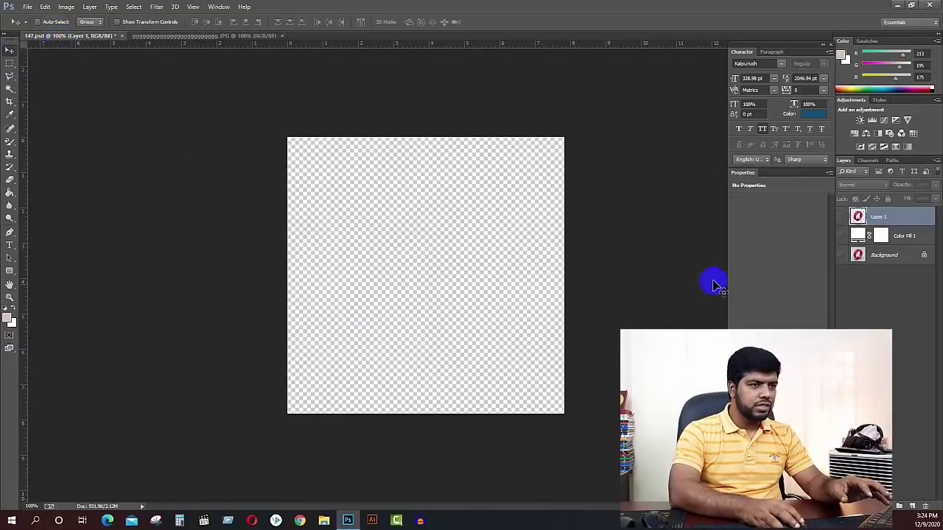
click(839, 237)
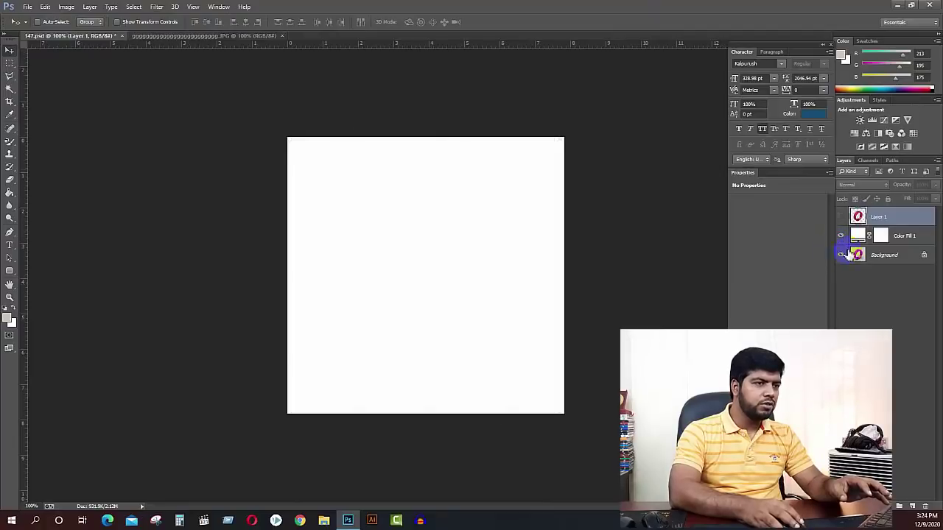
click(859, 235)
Step: Bring the checkerboard image into 147.psd with the Move tool as a layer above Color Fill 1, aligned to the canvas
click(182, 37)
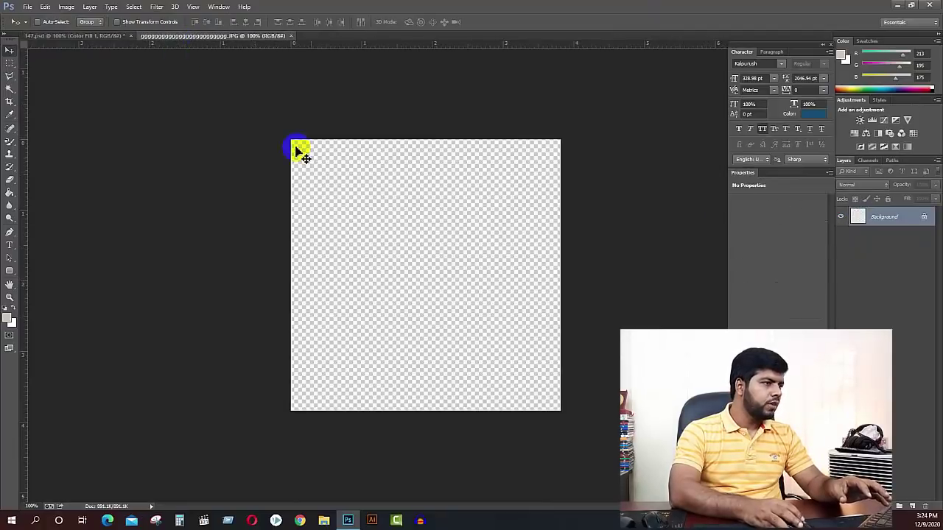
mouse_move(415, 231)
mouse_down()
mouse_move(101, 40)
mouse_move(372, 182)
mouse_move(408, 227)
mouse_up()
drag(516, 267, 502, 257)
Step: Free-transform the checkerboard layer to cover the whole canvas, and show the ring on Layer 1 above it
key(ctrl+t)
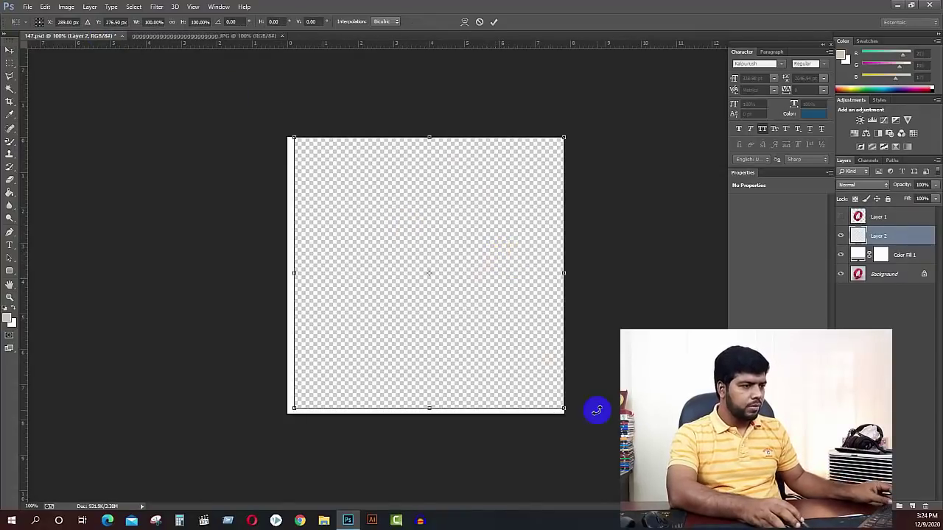
drag(565, 411, 575, 419)
mouse_move(490, 337)
mouse_down()
mouse_move(484, 332)
mouse_move(488, 339)
mouse_up()
key(Return)
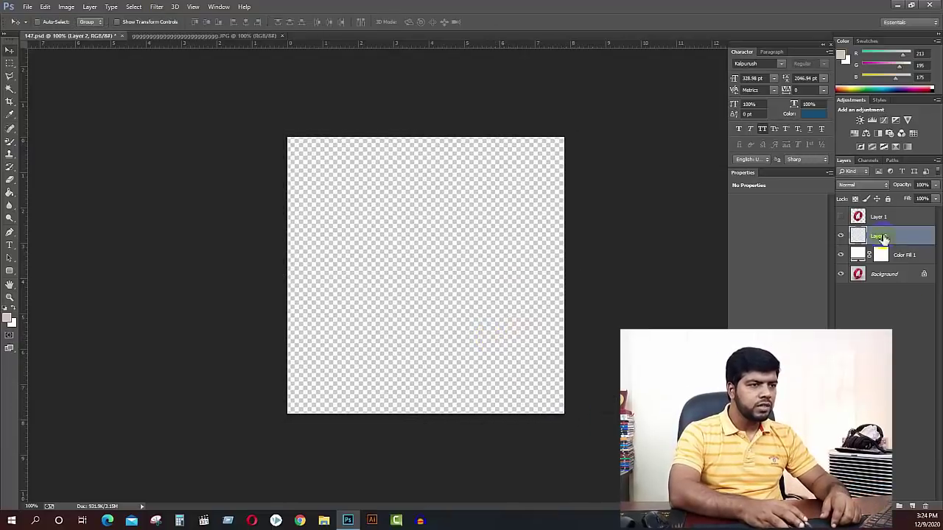
click(840, 217)
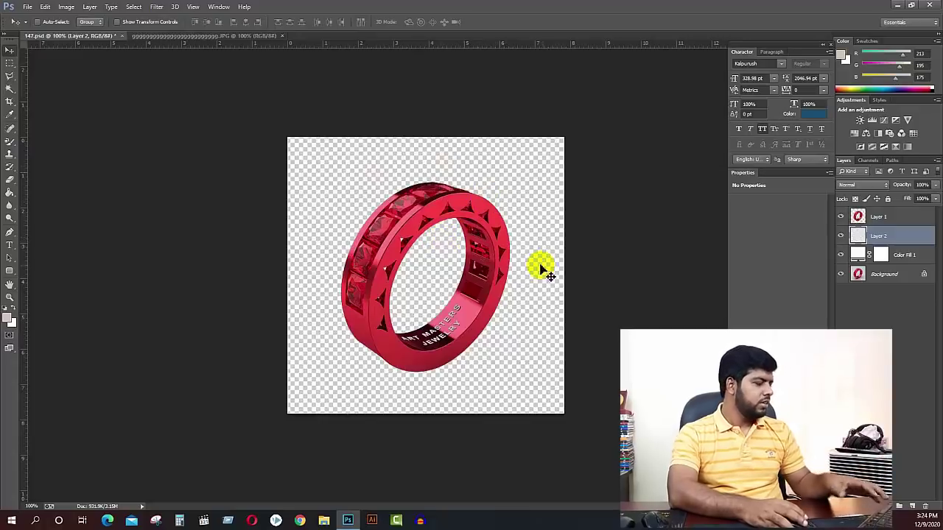
Step: Save the ring on the checkerboard as a JPEG named ghgggg in the All Image folder on the Desktop
click(372, 259)
key(ctrl+shift+s)
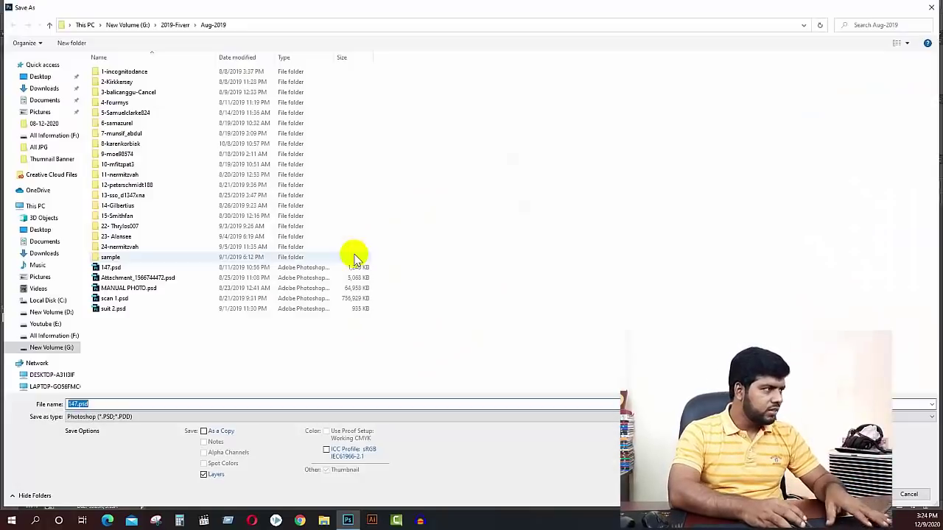
click(44, 78)
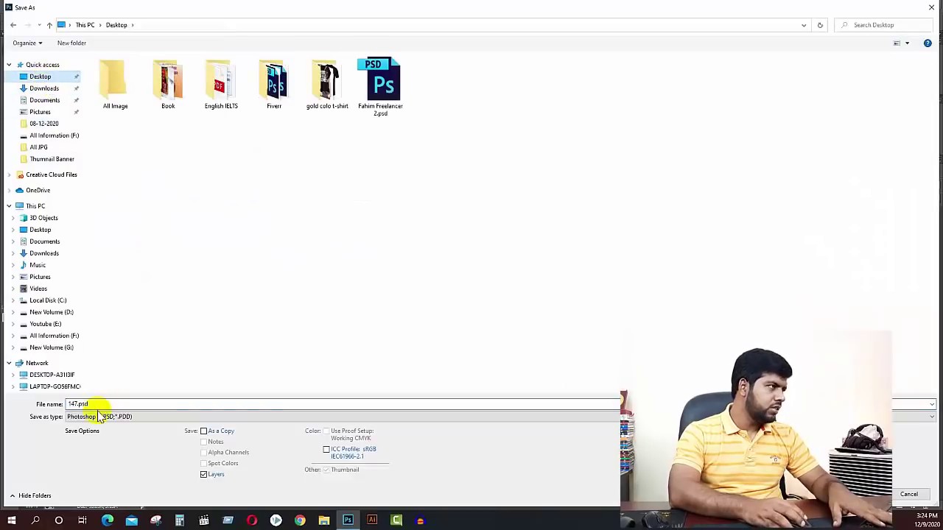
double_click(111, 76)
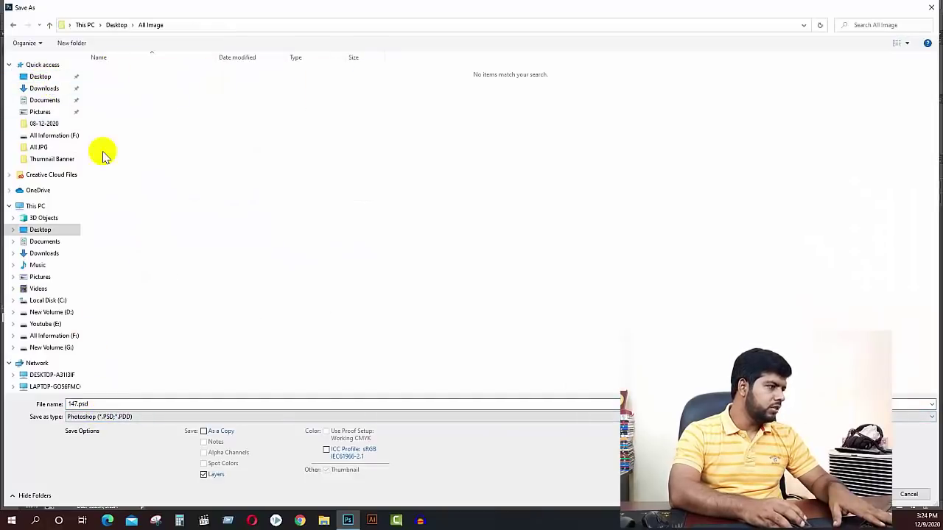
click(104, 417)
click(125, 319)
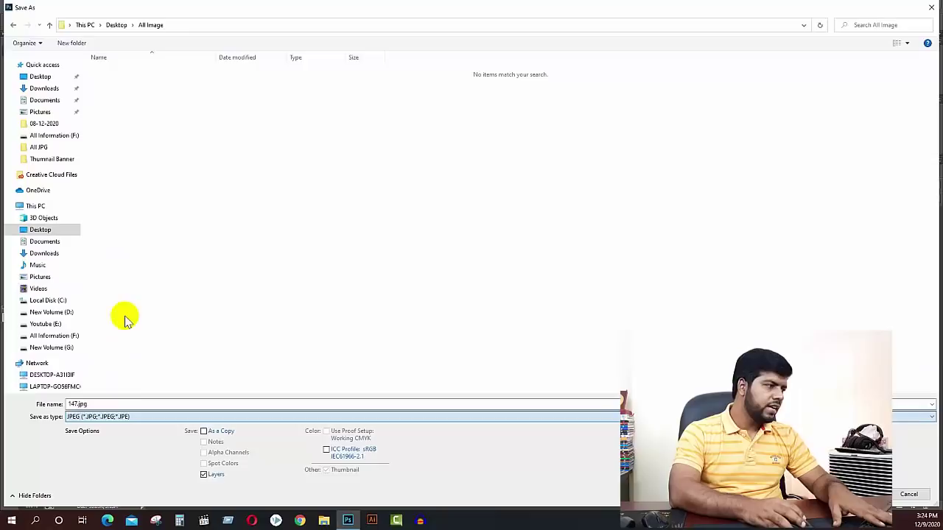
double_click(112, 405)
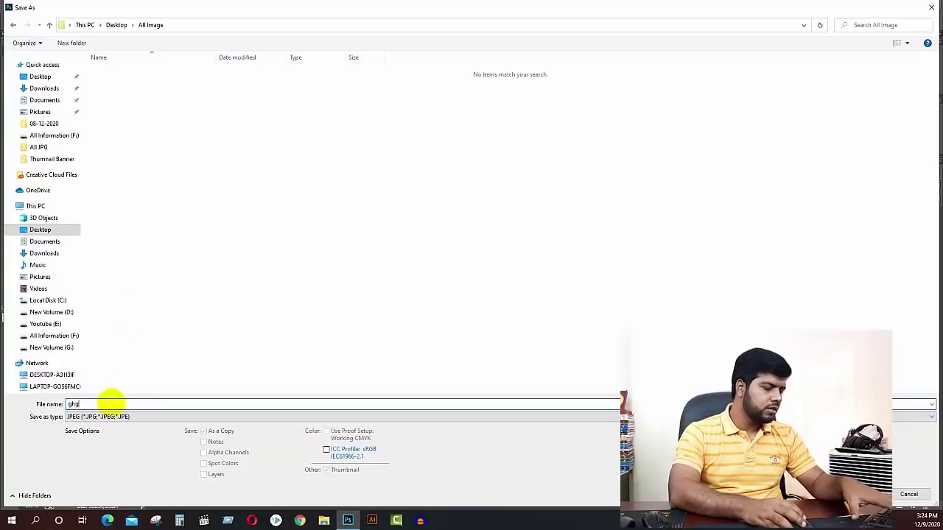
text(ghgggg)
key(Return)
key(Return)
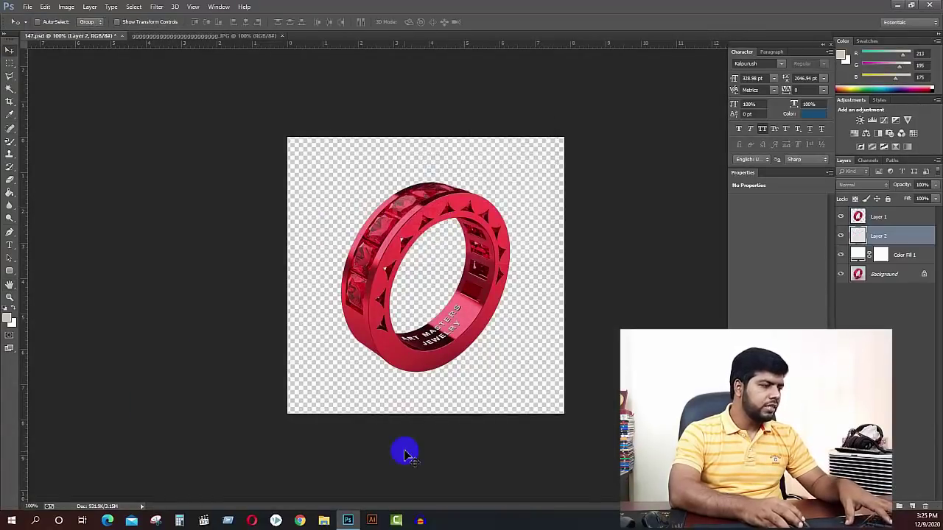
Step: Find ghgggg.jpg in the Desktop's All Image folder in File Explorer, view it in Photos, and close the preview
click(324, 521)
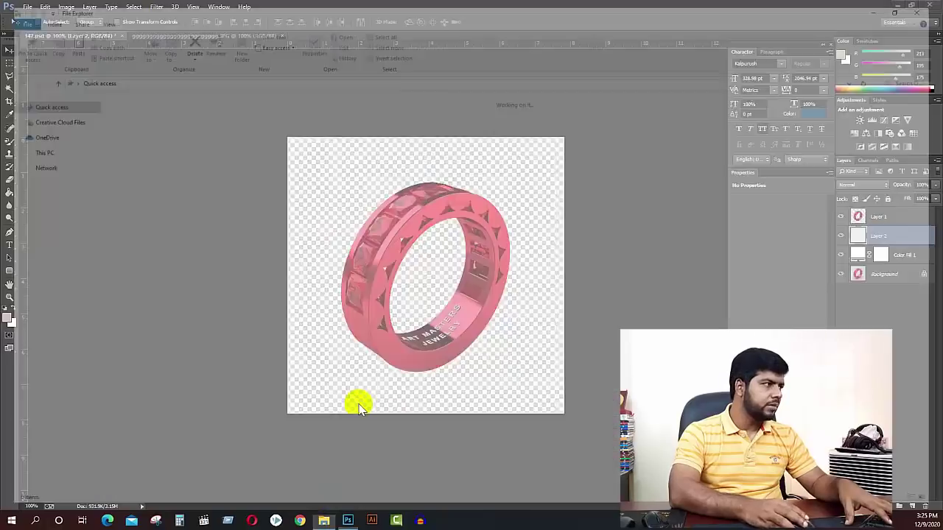
click(36, 115)
double_click(123, 122)
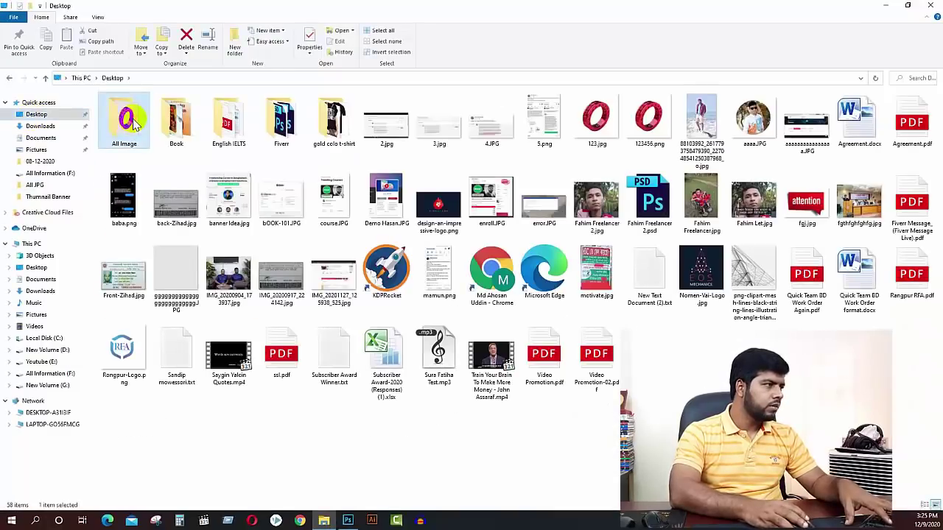
double_click(127, 120)
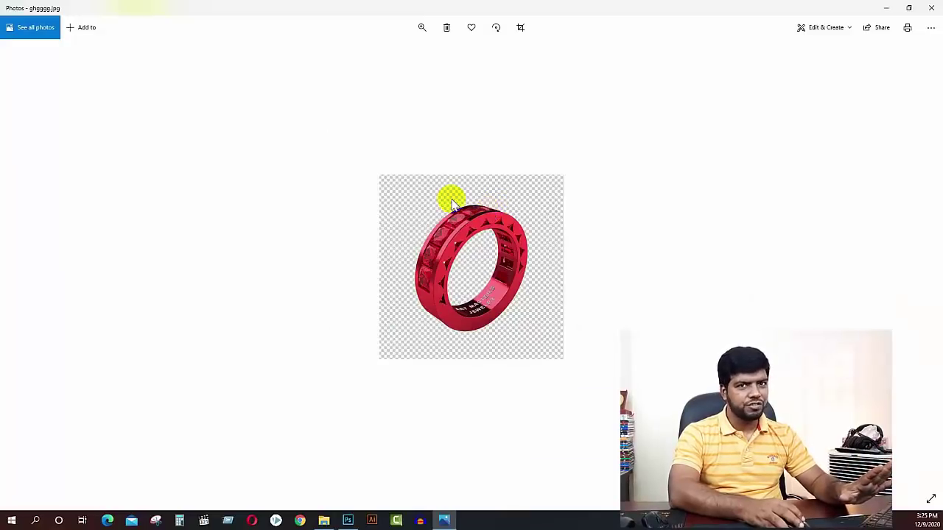
click(933, 7)
Step: Back in Photoshop, place a vertical guide at the canvas centre, remove the checkerboard layer's left half, and hide the guide
click(349, 521)
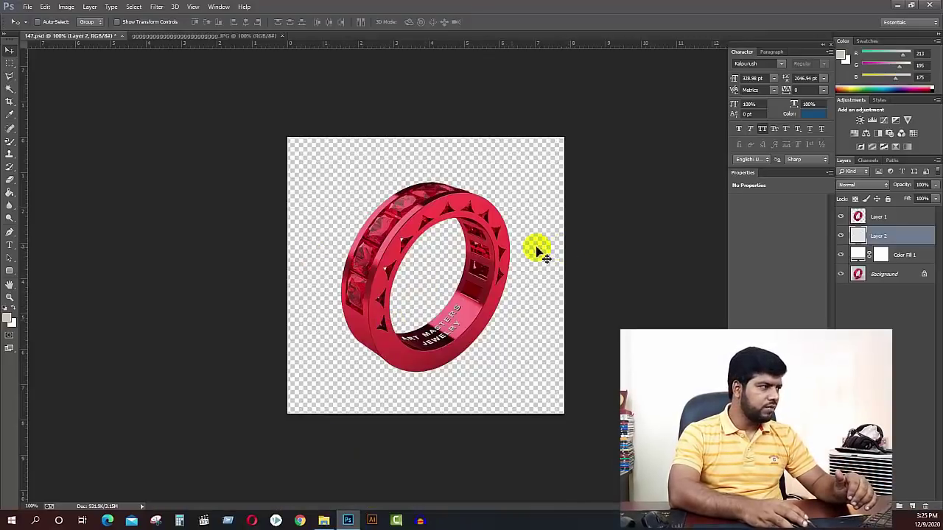
drag(25, 263, 425, 266)
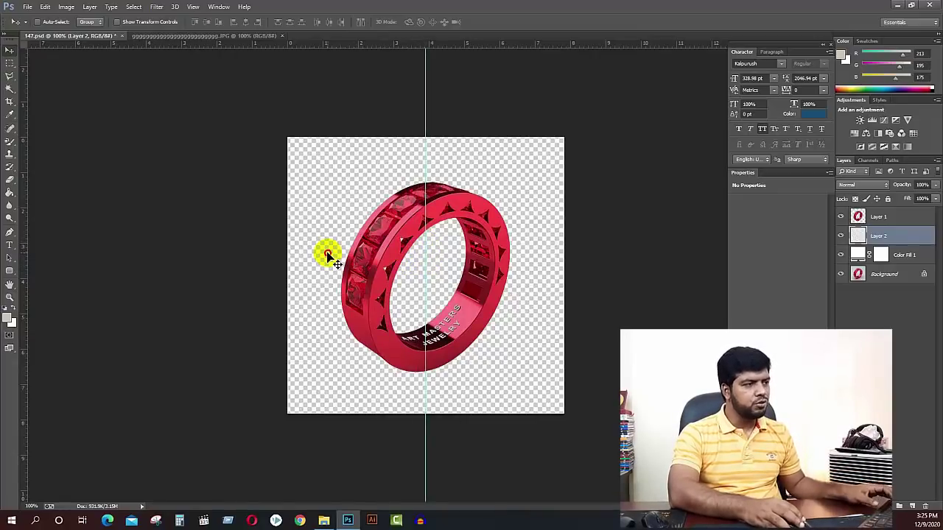
drag(327, 256, 476, 253)
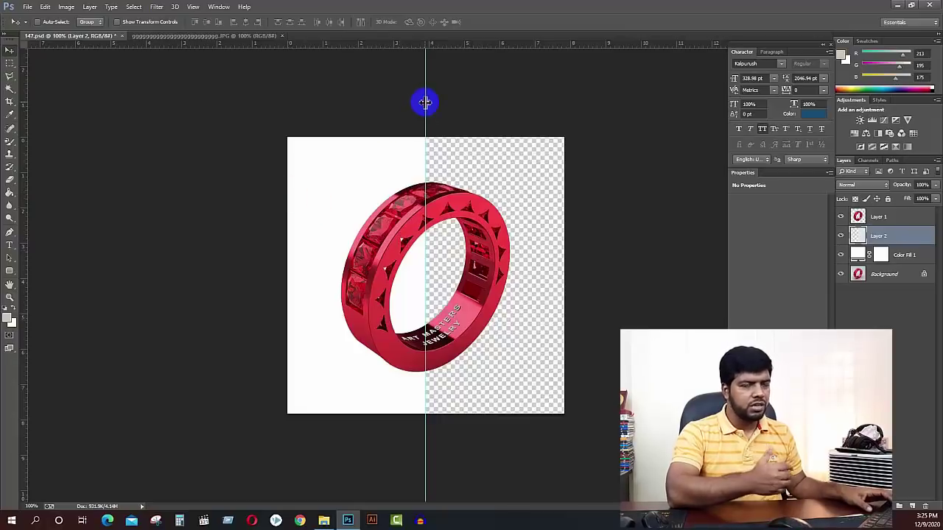
key(ctrl+h)
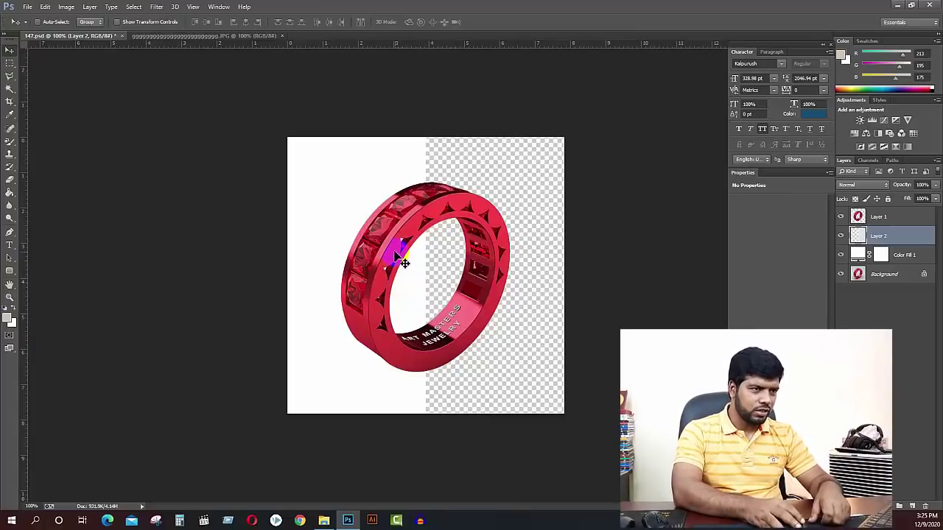
Step: Hide Color Fill 1, Layer 2 and Layer 1, and select the Background layer with the original ring photo
click(840, 257)
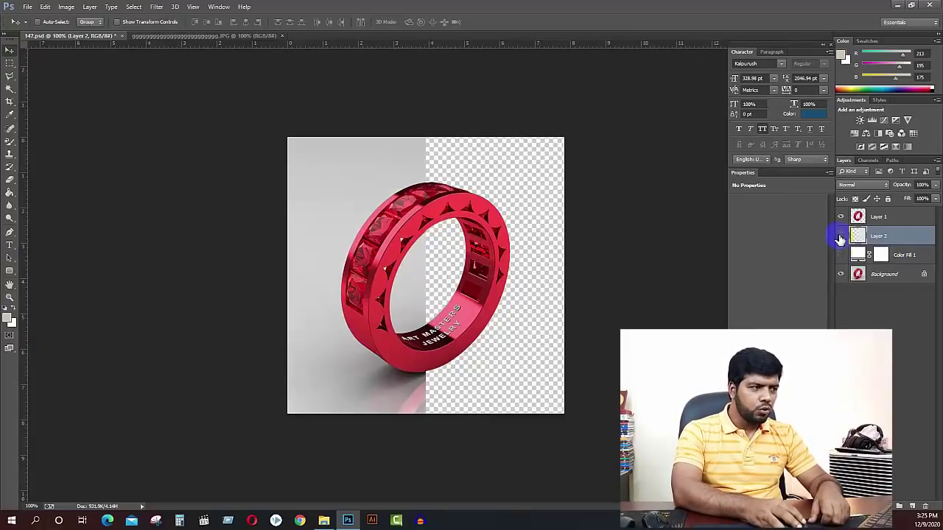
click(840, 235)
click(840, 217)
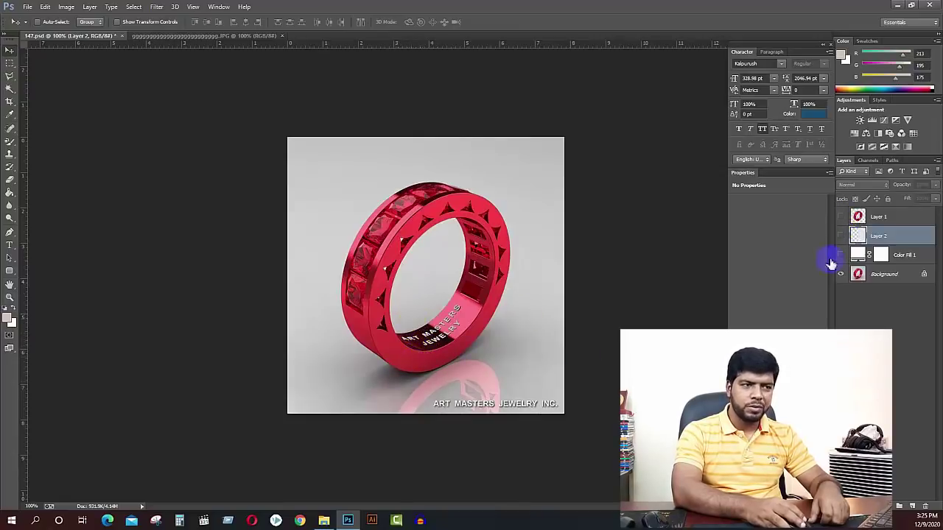
click(861, 275)
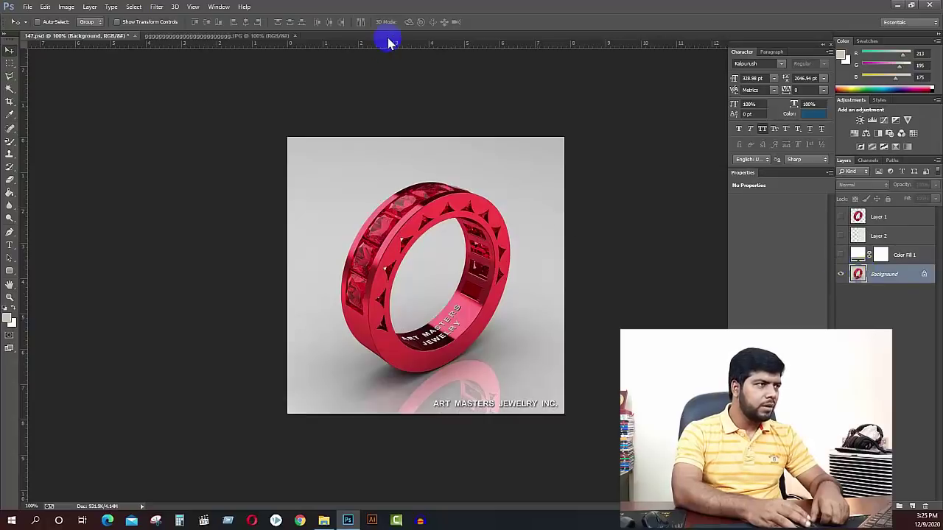
Step: Place a horizontal guide through the canvas centre, keeping the Background layer selected
drag(388, 48, 426, 274)
drag(425, 275, 421, 308)
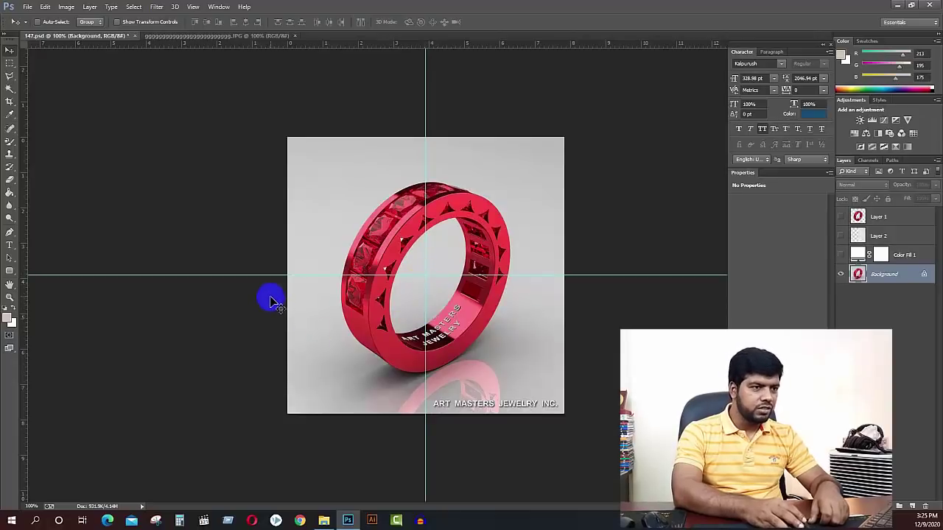
click(884, 277)
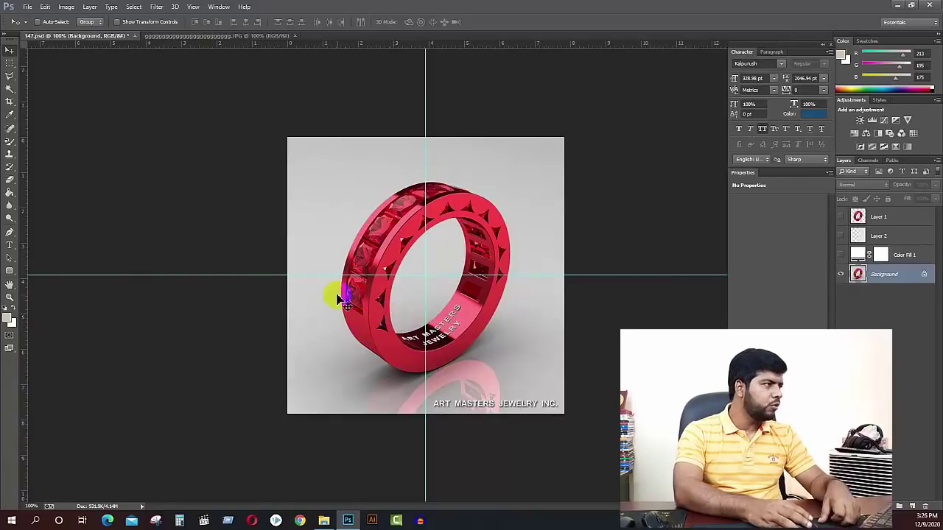
Step: Select the lower-left quarter of the Background photo with the Rectangular Marquee tool and copy it to a new layer
click(10, 62)
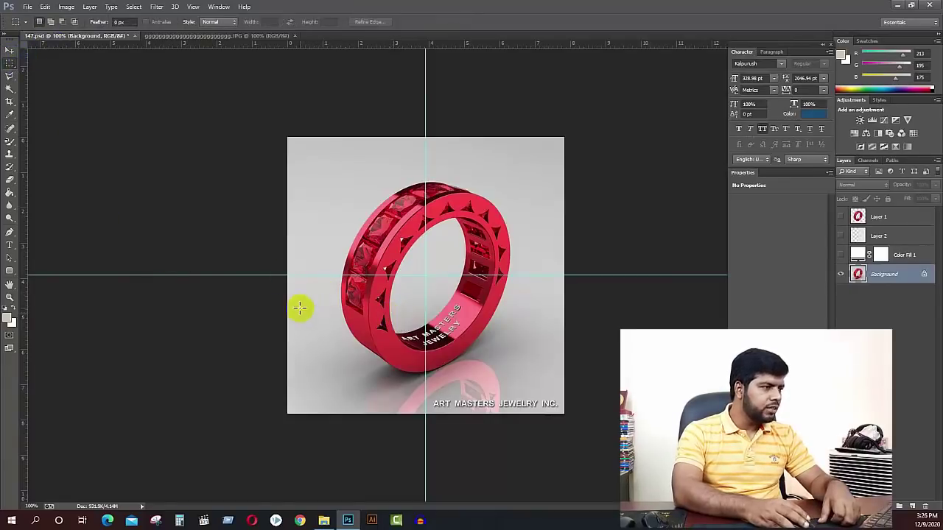
right_click(10, 63)
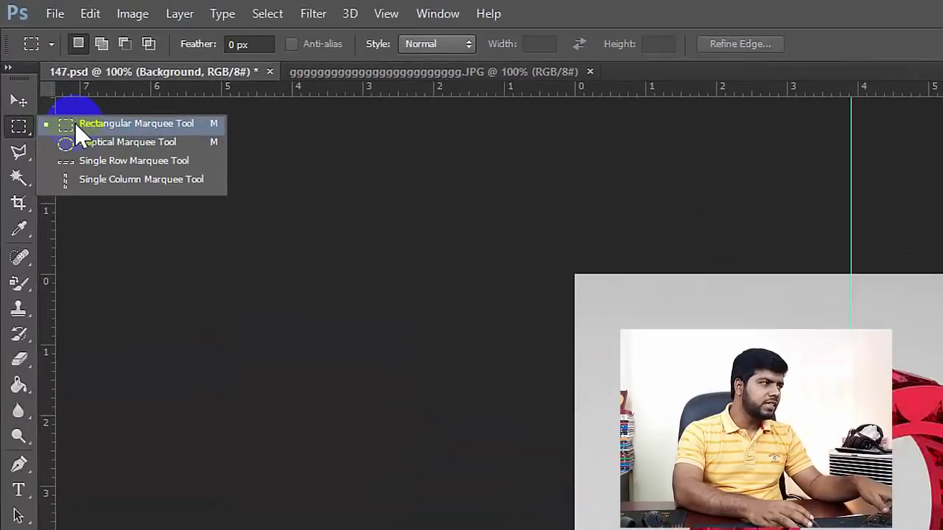
click(74, 123)
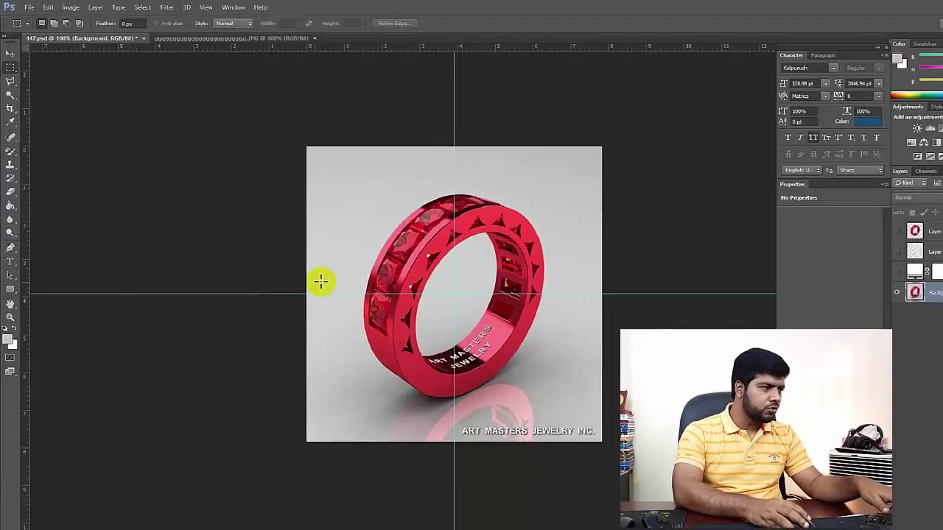
drag(287, 275, 425, 442)
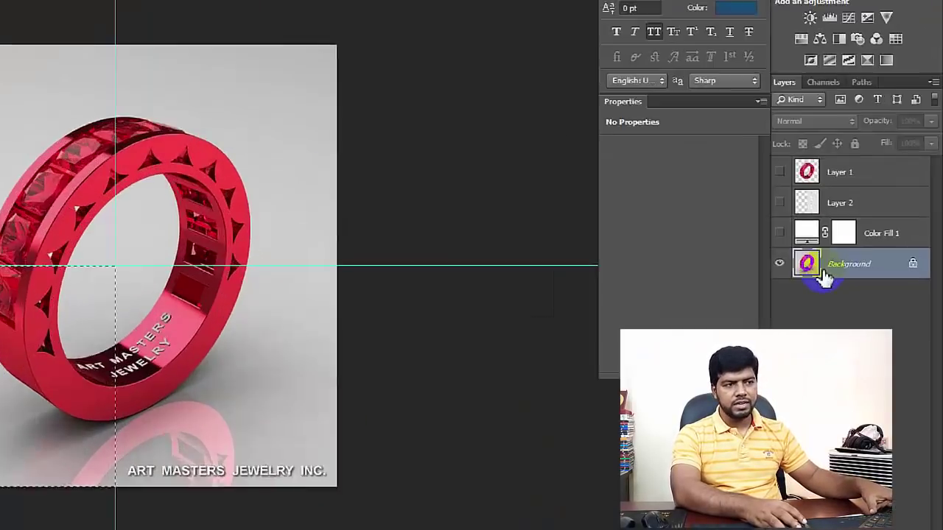
key(ctrl+j)
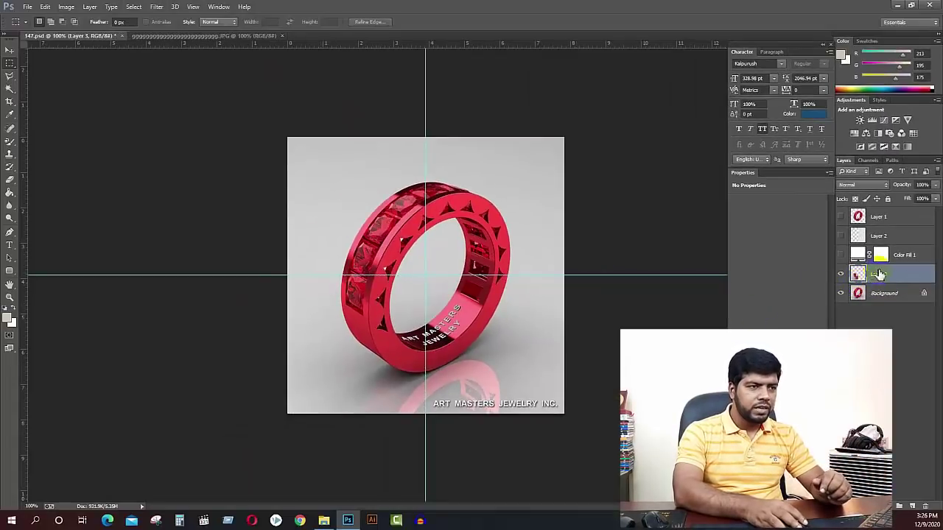
Step: Move Layer 3 above Color Fill 1, show Color Fill 1, Layer 2 and Layer 1, and hide the guides
drag(878, 274, 878, 255)
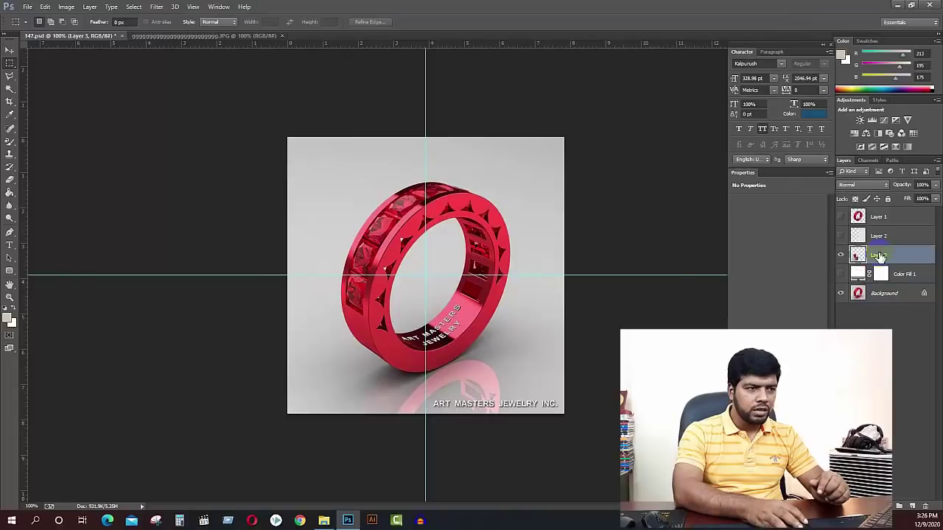
click(840, 276)
click(840, 236)
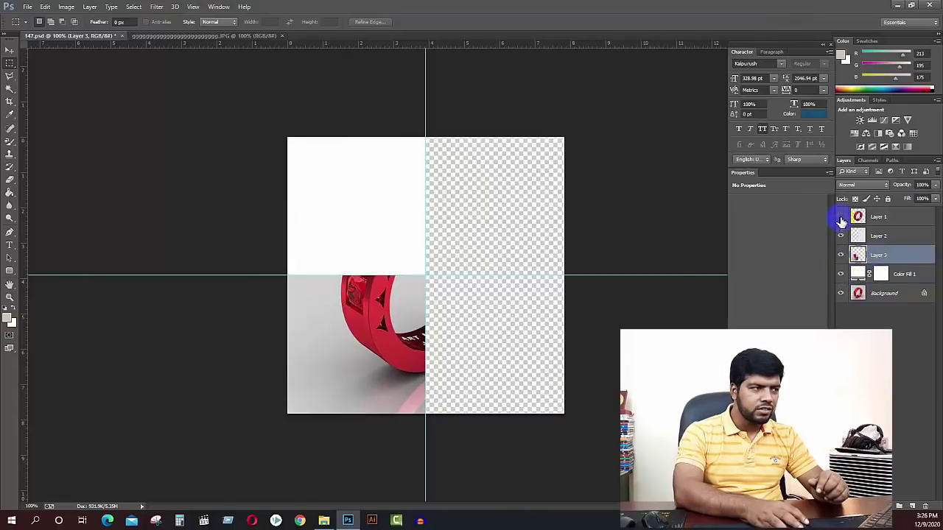
click(840, 216)
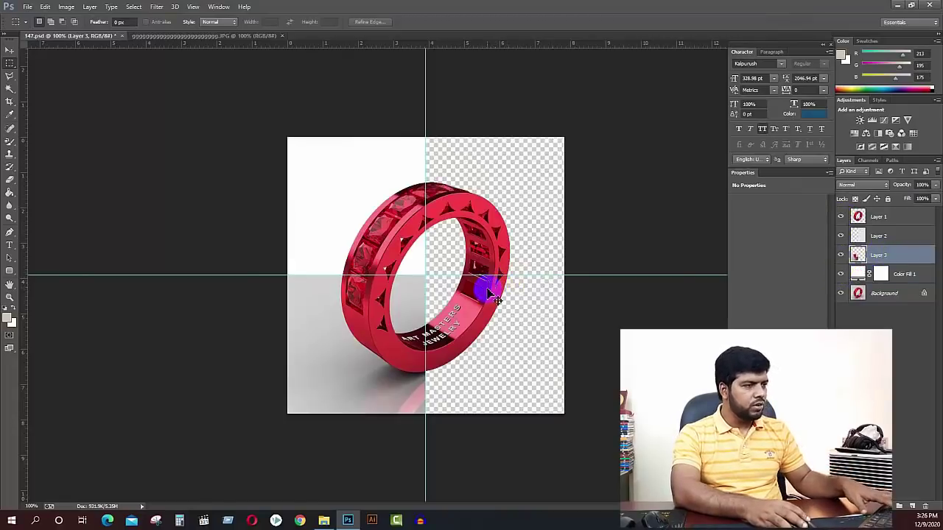
key(ctrl+h)
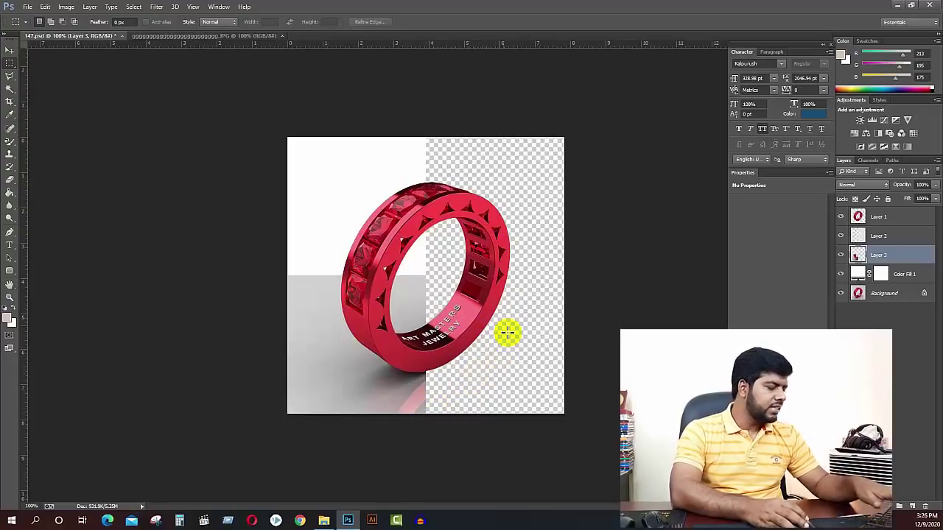
Step: Show the guides again, marquee-select the canvas's lower-right quarter, and add a new empty layer above Layer 3
key(v)
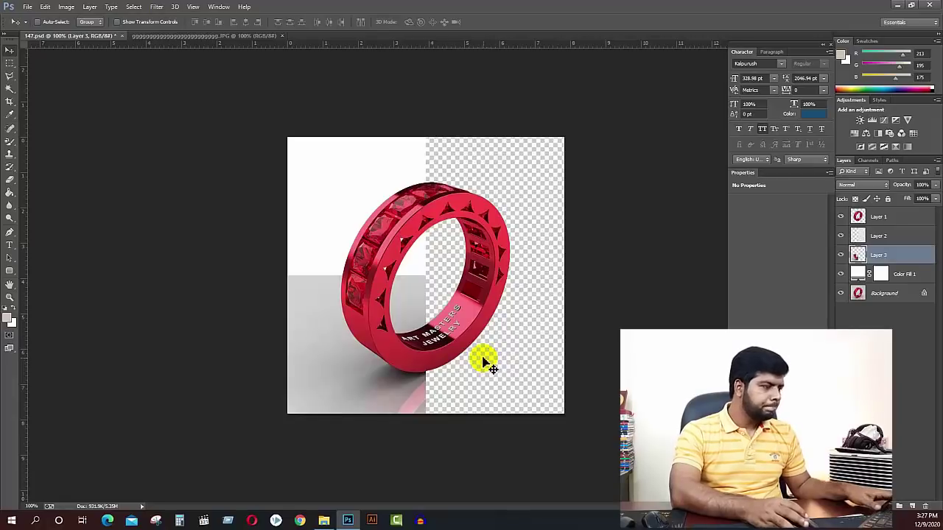
click(472, 339)
drag(476, 341, 467, 331)
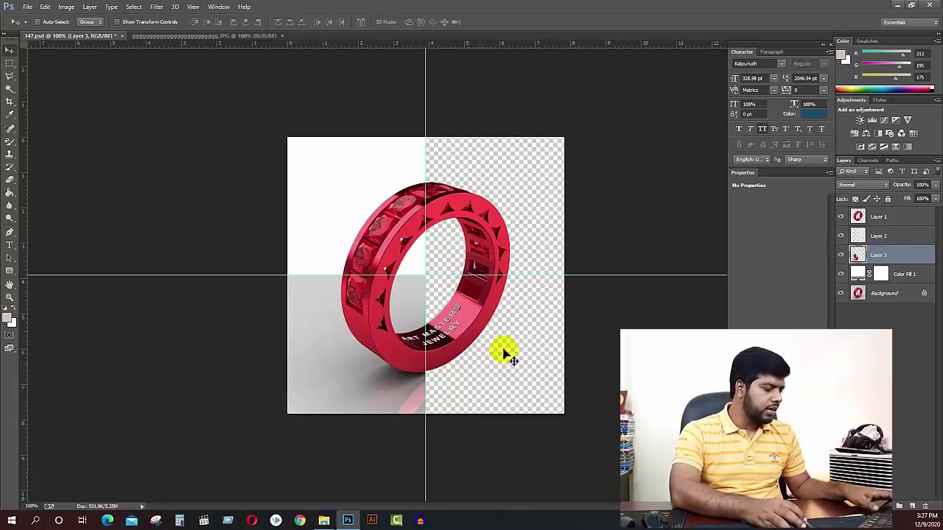
key(m)
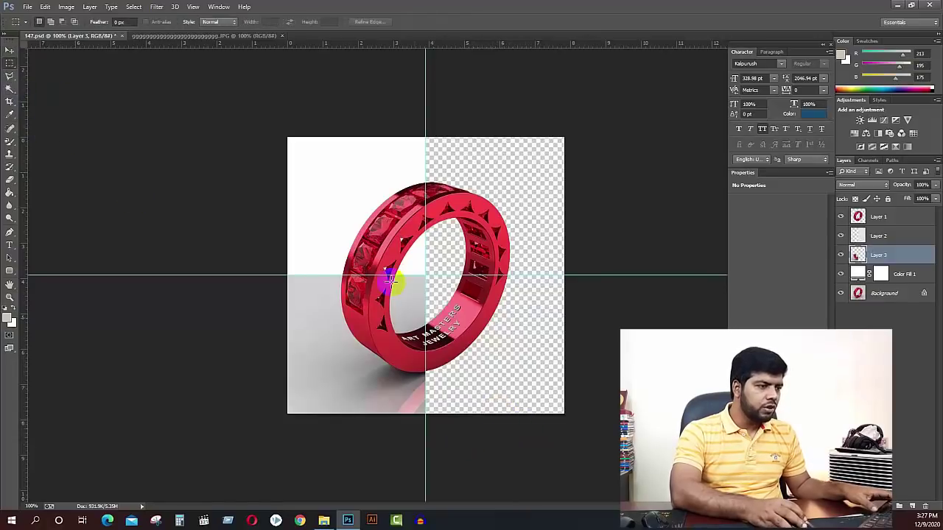
drag(583, 423, 424, 273)
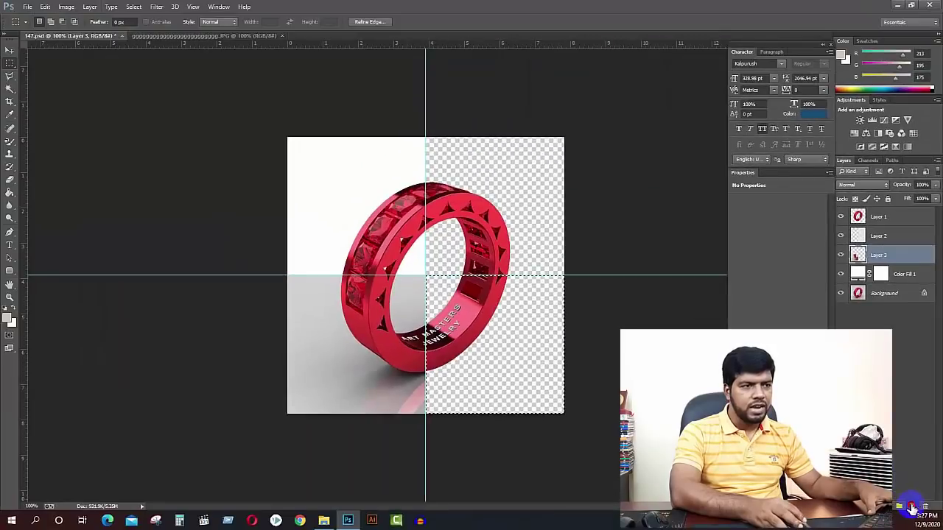
click(881, 482)
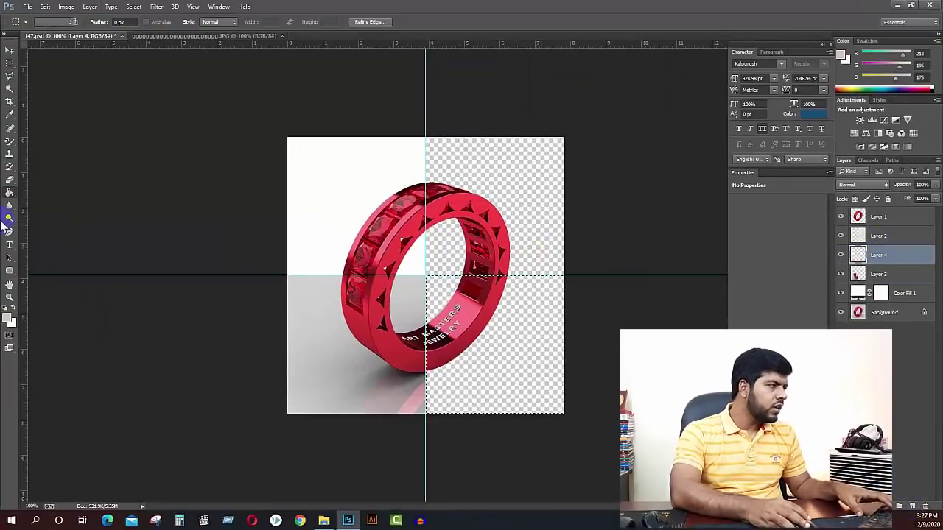
Step: Sample dark maroon #401214 from the ring as the foreground colour and fill the selected quarter on Layer 4 with the Paint Bucket
click(9, 192)
right_click(10, 193)
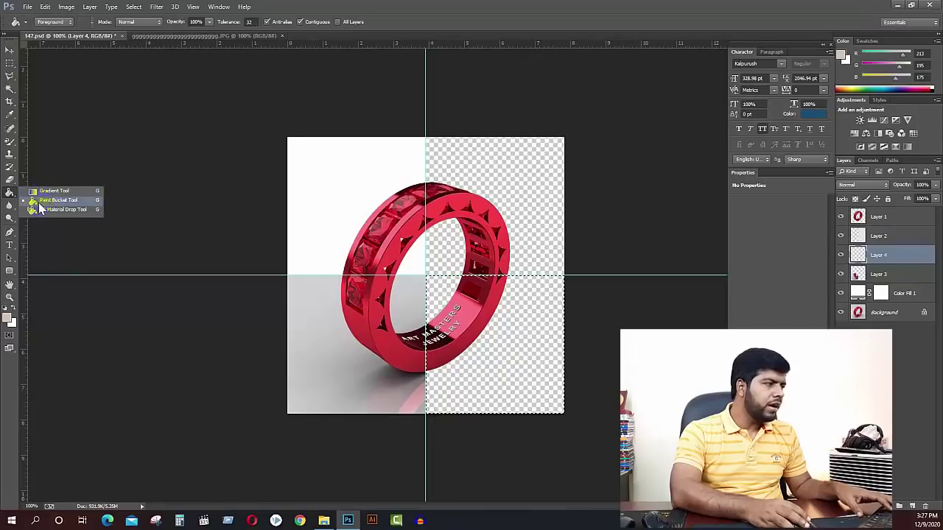
click(51, 201)
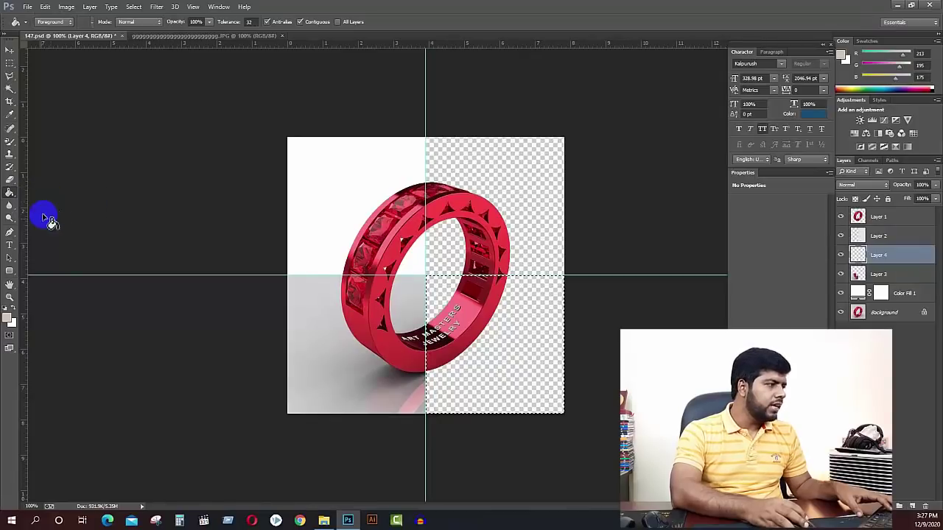
click(8, 319)
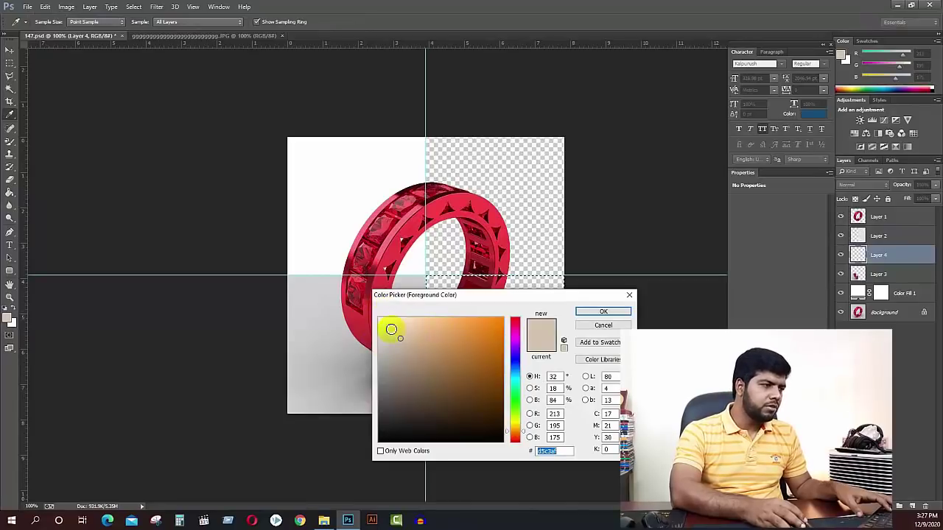
click(367, 321)
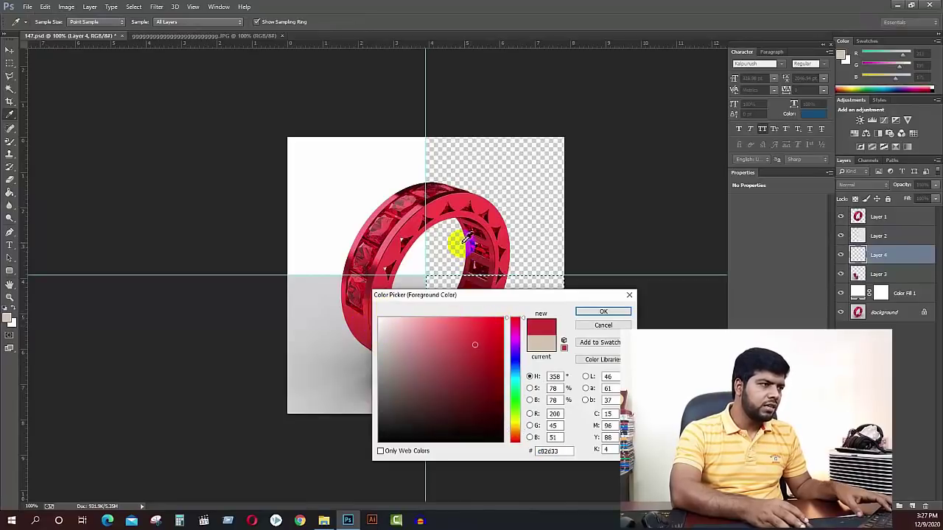
mouse_move(404, 195)
mouse_down()
mouse_move(479, 263)
mouse_move(415, 185)
mouse_move(516, 270)
mouse_up()
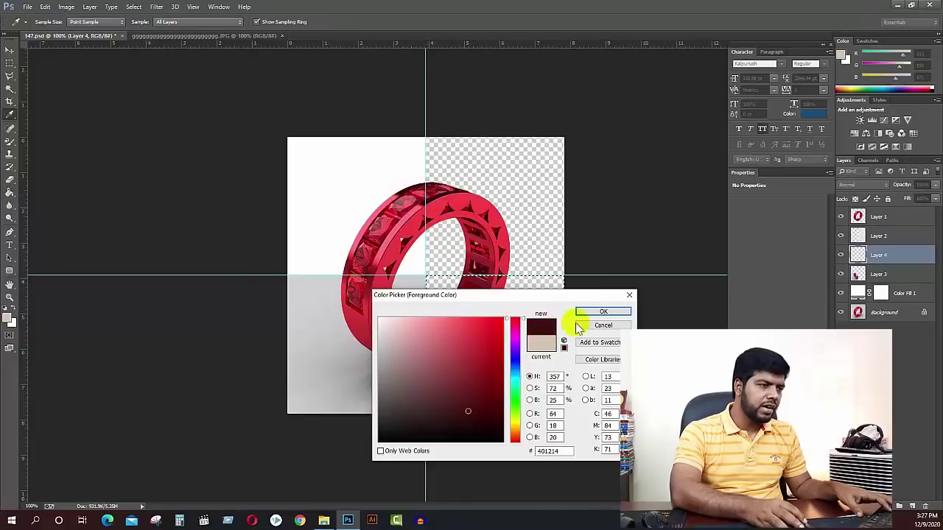
click(601, 312)
key(g)
click(521, 362)
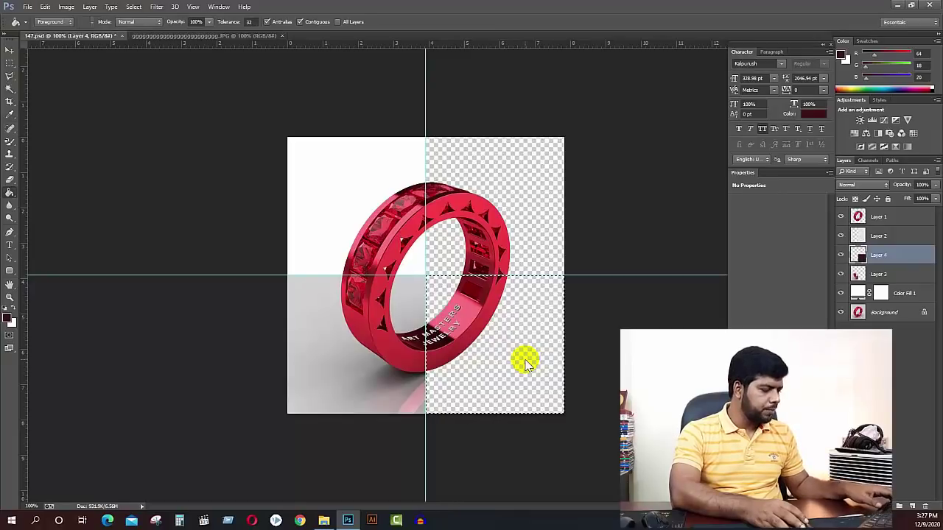
Step: Move Layer 4 above the checkerboard Layer 2, clear the selection, hide the guides, and switch to the Move tool
click(861, 255)
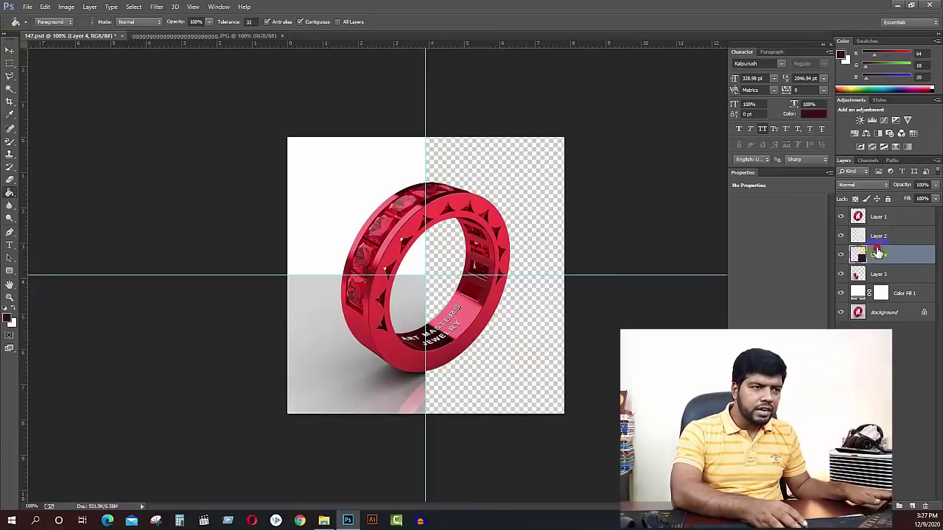
drag(877, 253, 877, 235)
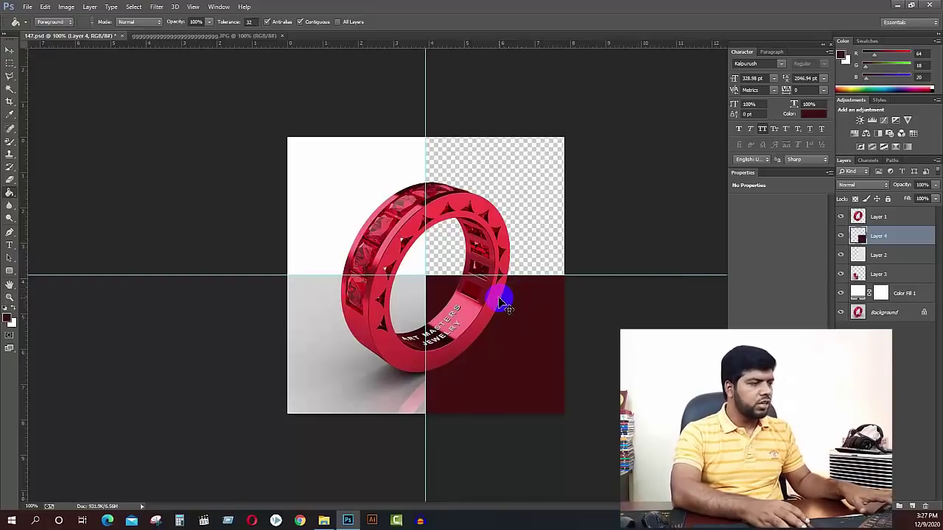
key(ctrl+semicolon)
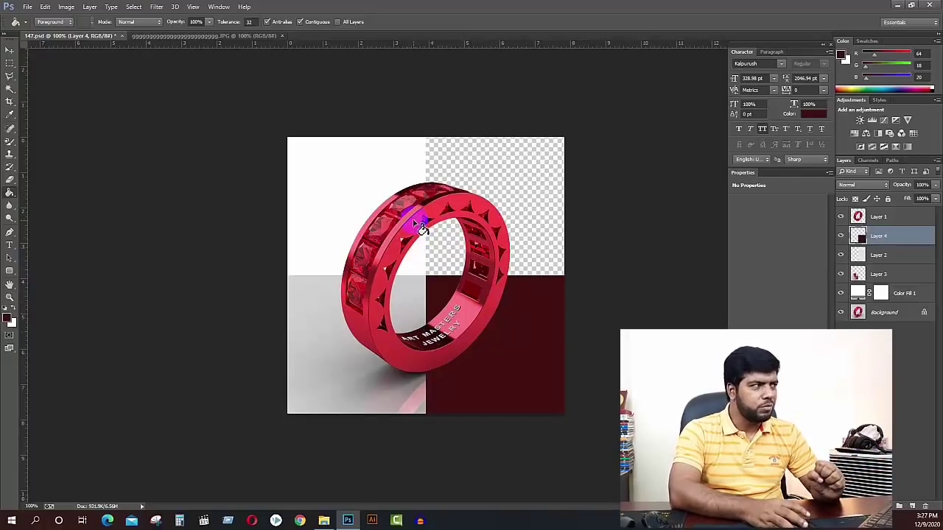
click(10, 49)
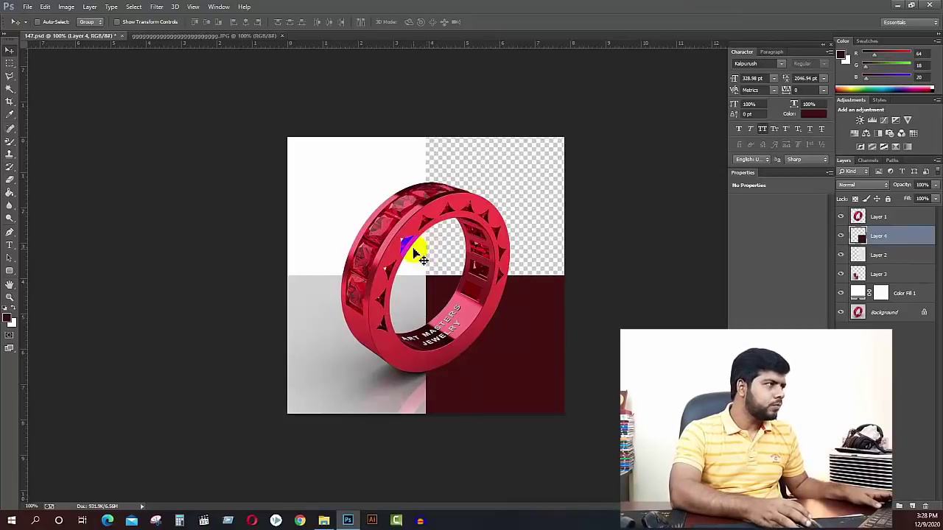
Step: Save the four-background ring image as a JPEG named asdffgg in the Desktop's All Image folder, accepting the JPEG options
click(28, 8)
click(59, 123)
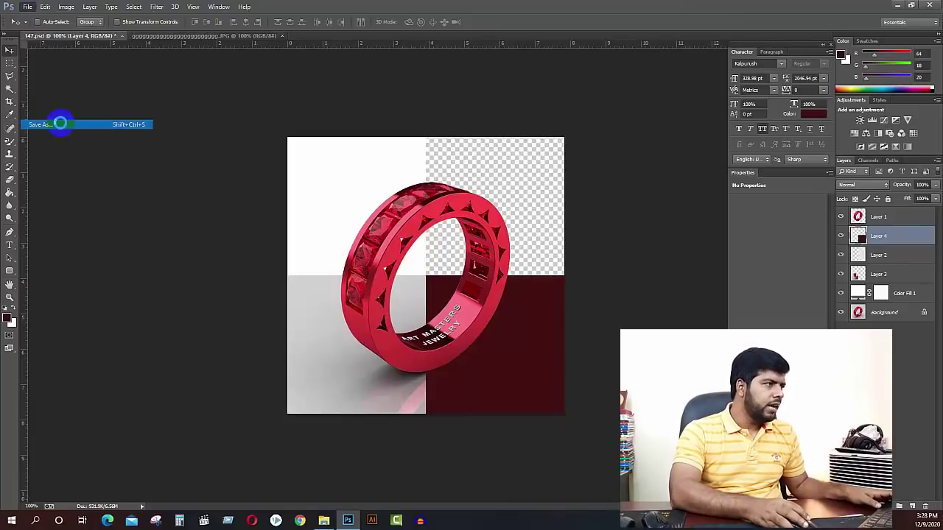
click(40, 76)
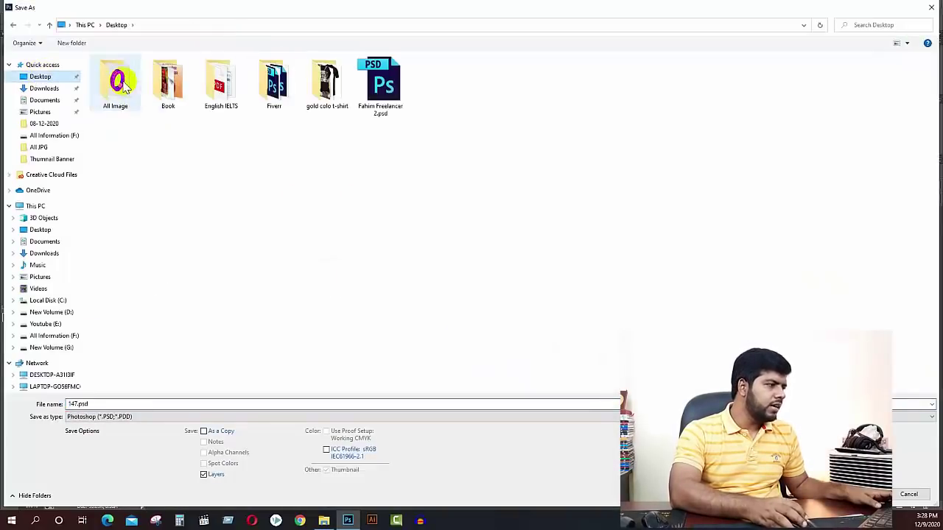
double_click(117, 88)
click(96, 403)
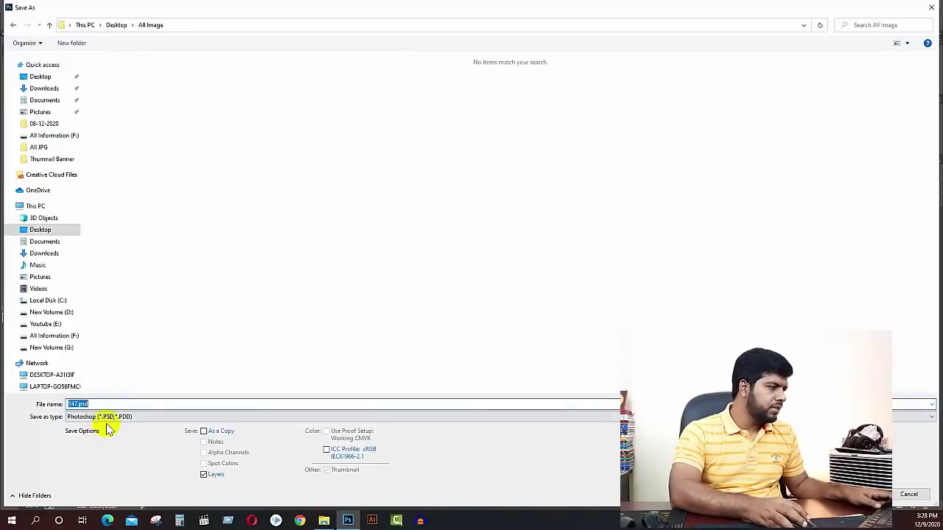
click(106, 420)
click(107, 318)
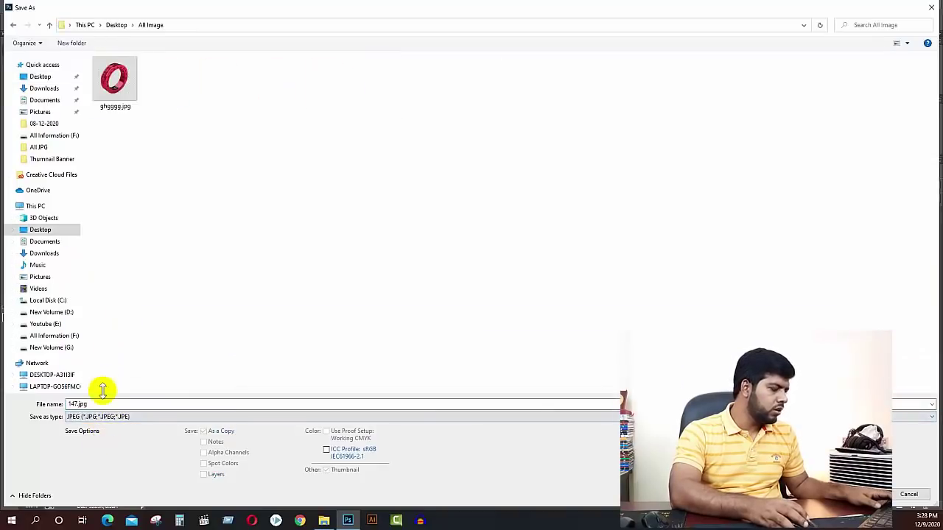
click(102, 405)
key(ctrl+a)
text(a)
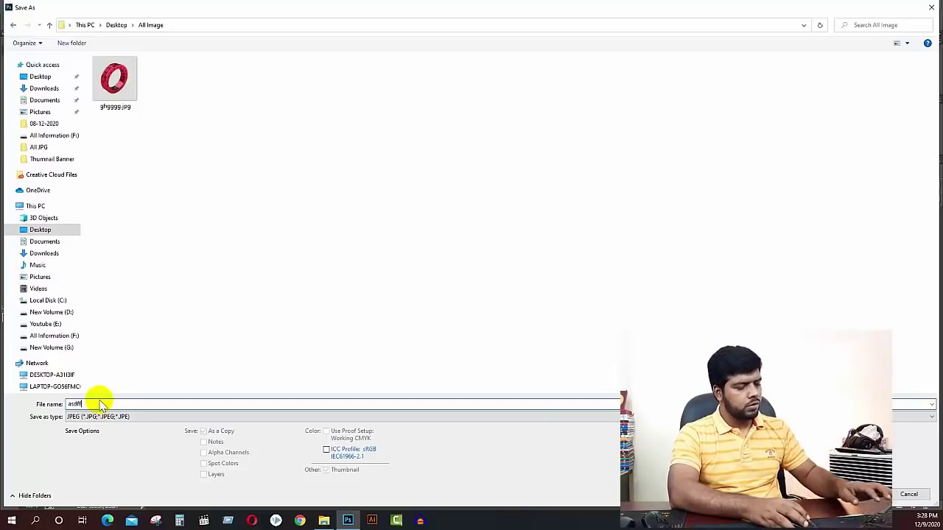
text(sdffgg)
key(Return)
key(Return)
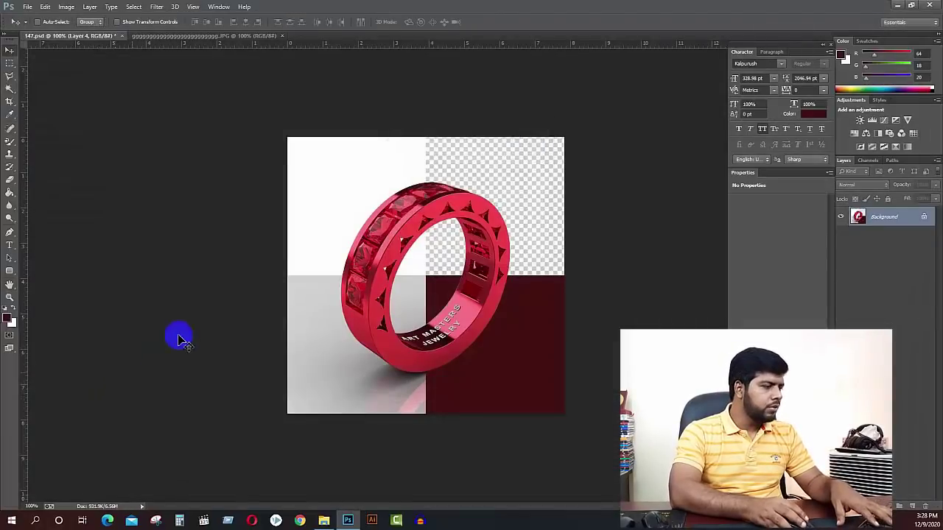
Step: Switch to File Explorer, open asdffgg.jpg from the All Image folder in Photos, and examine its four background quarters
click(324, 521)
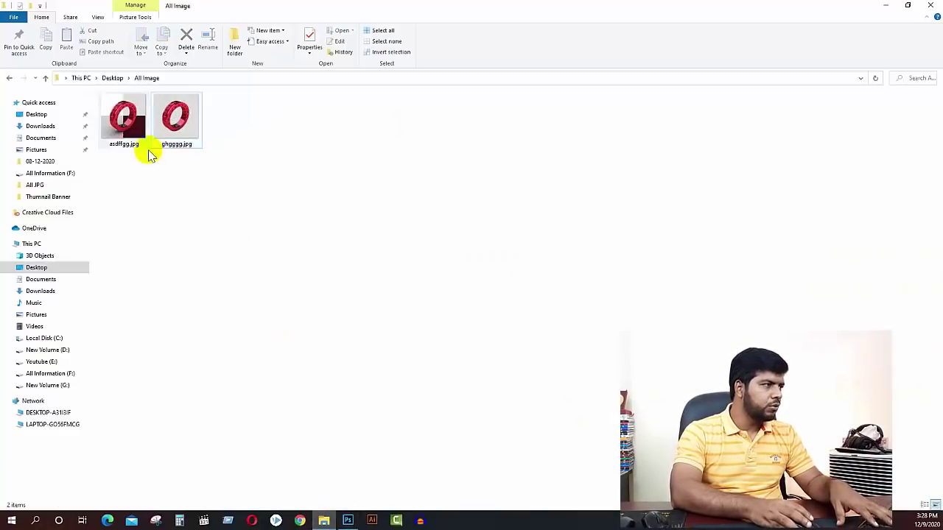
click(127, 124)
double_click(127, 124)
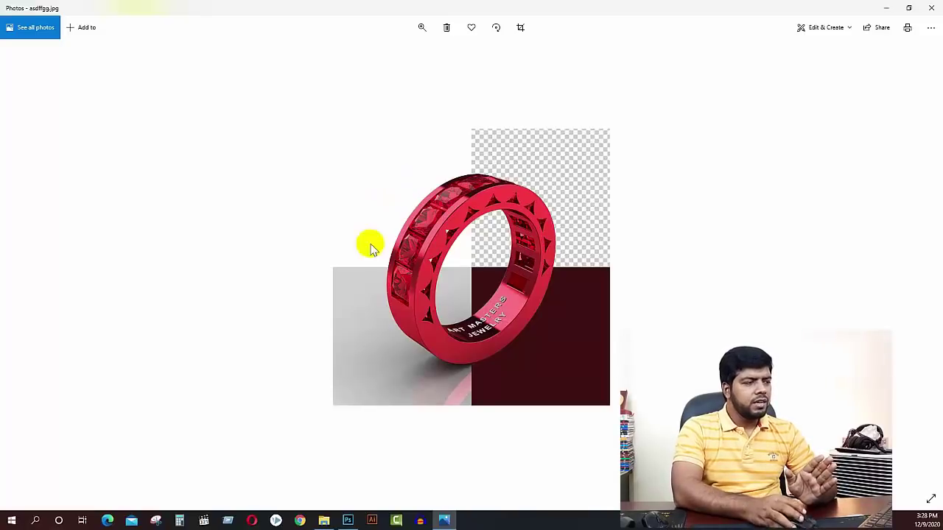
click(478, 330)
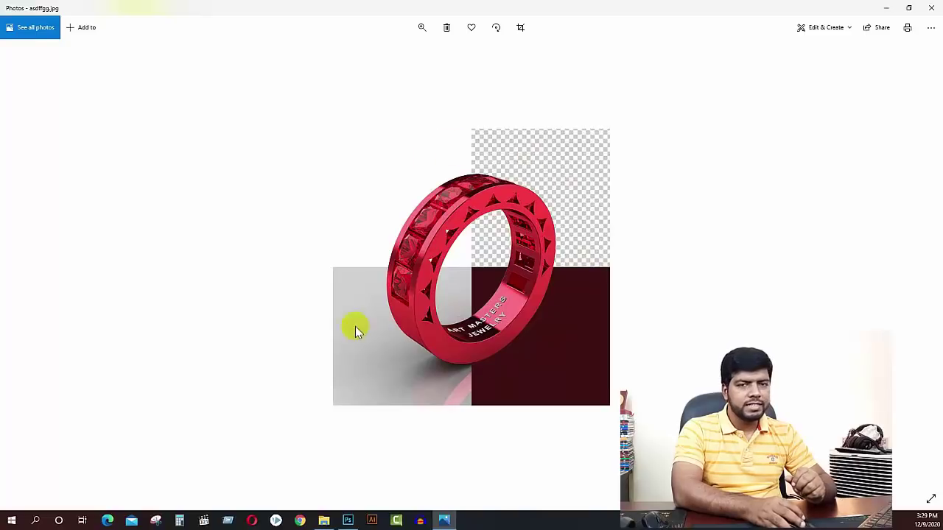
Step: Finish examining asdffgg.jpg, close the photo viewer, and switch back to Photoshop
click(526, 345)
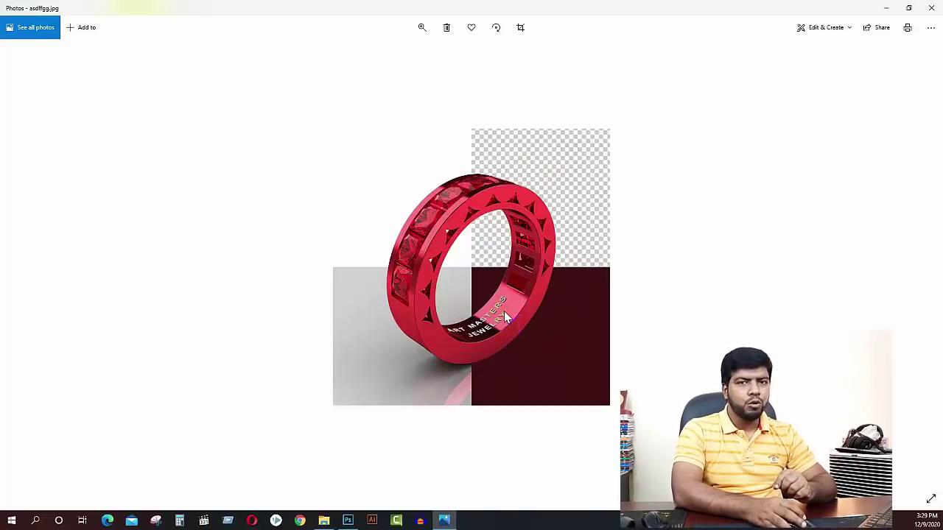
click(930, 12)
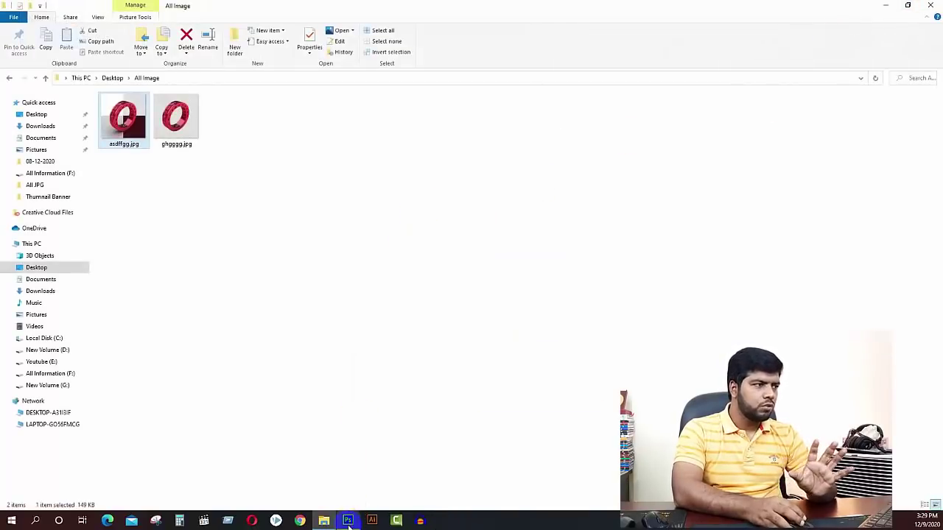
mouse_move(348, 522)
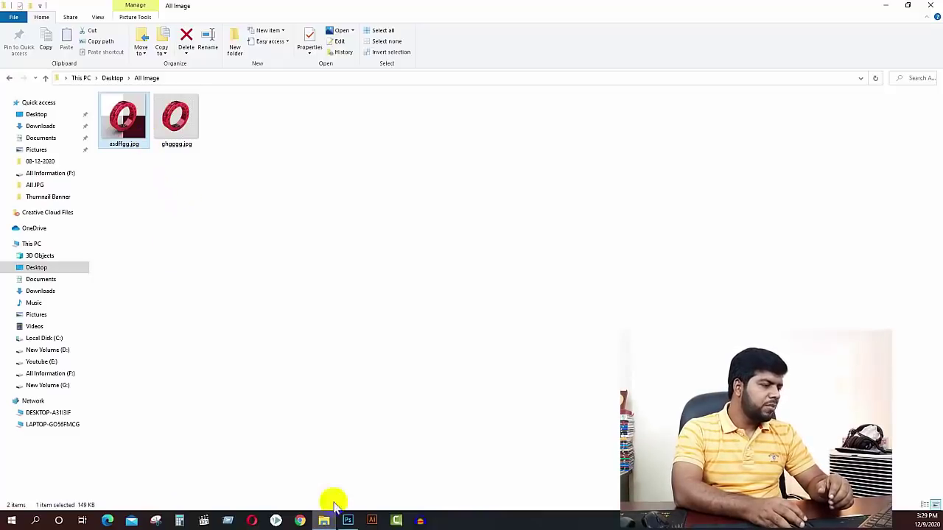
click(348, 520)
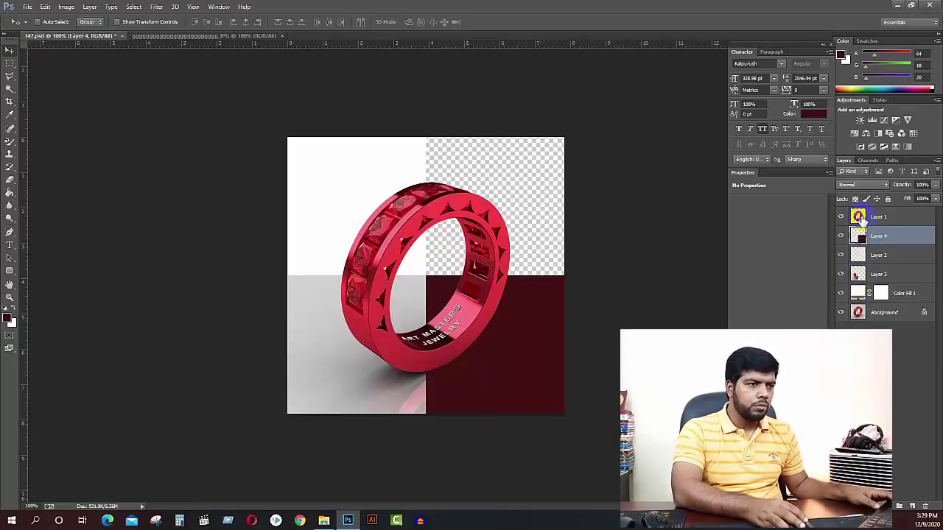
click(862, 220)
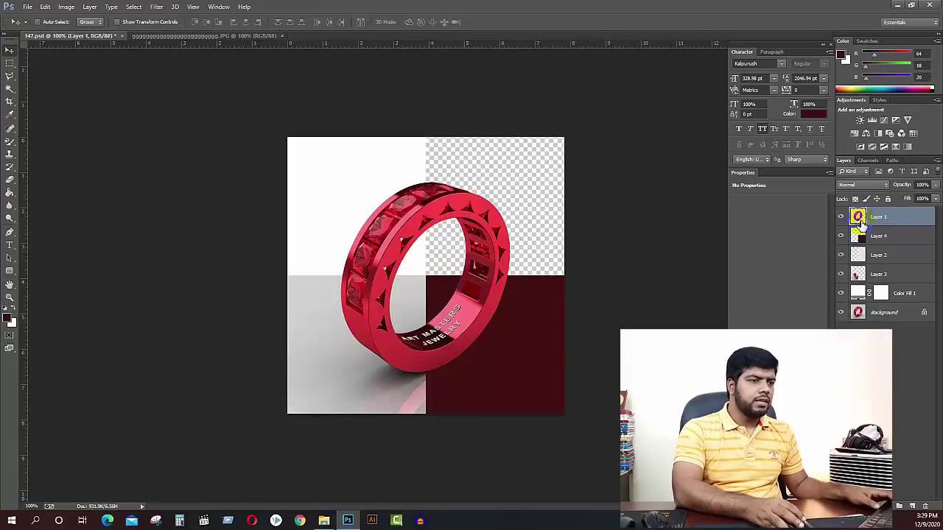
click(858, 315)
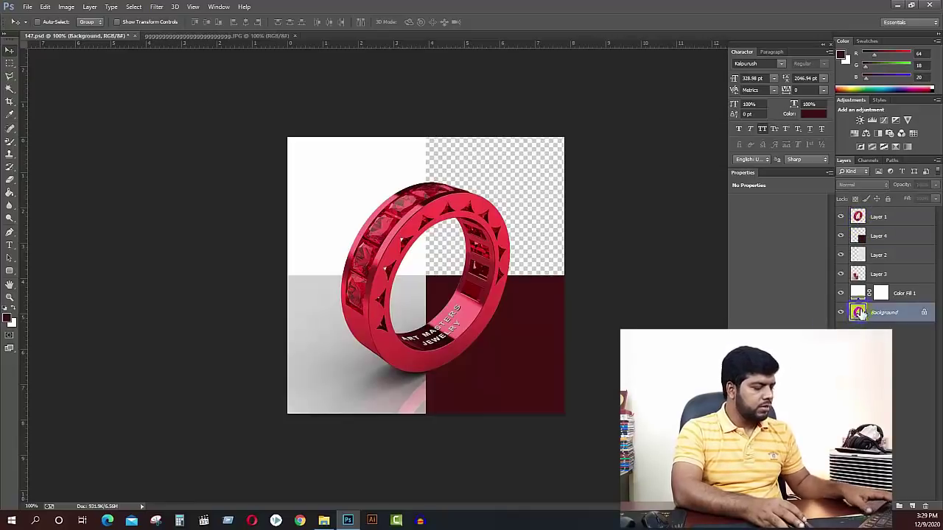
key(ctrl+j)
drag(878, 311, 884, 221)
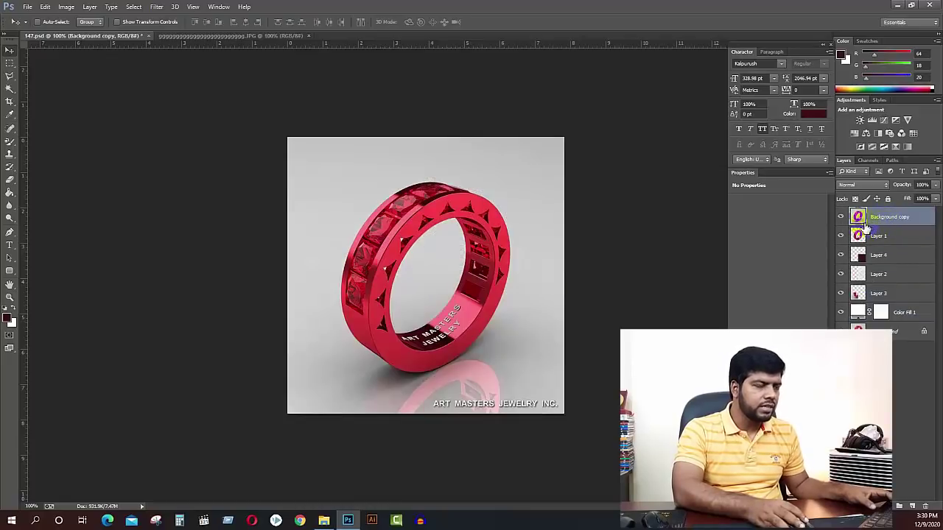
click(893, 218)
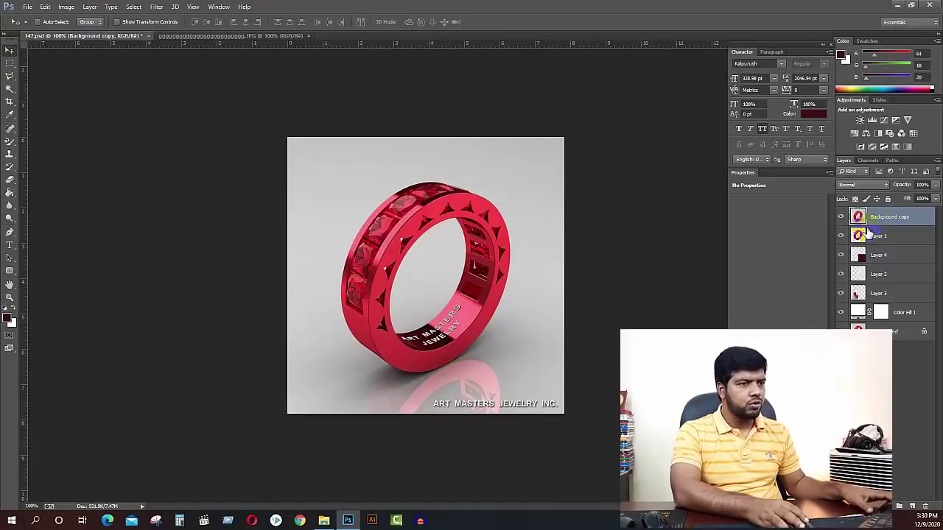
key(Delete)
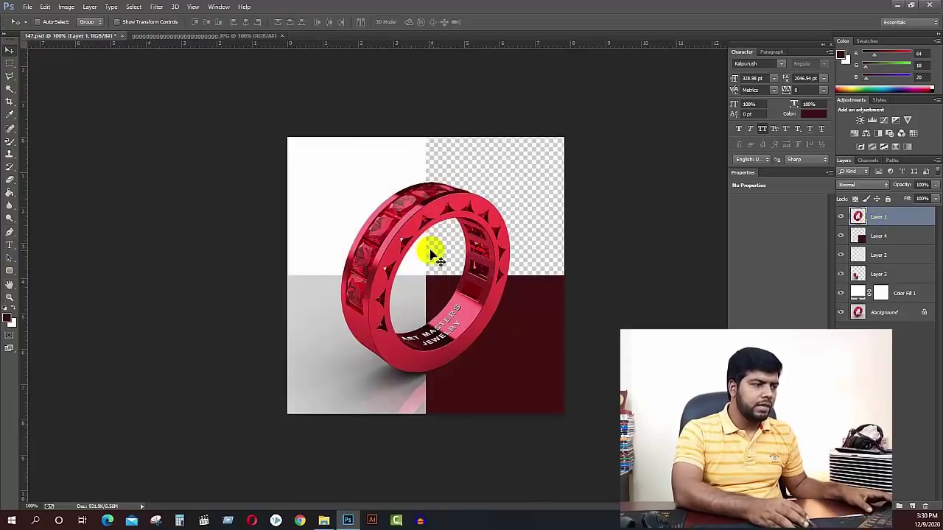
Step: Show the guides, select the right half of the canvas, and copy that half of the ring from Layer 1 to a new layer
mouse_move(445, 419)
mouse_down()
mouse_move(459, 392)
mouse_move(486, 373)
mouse_up()
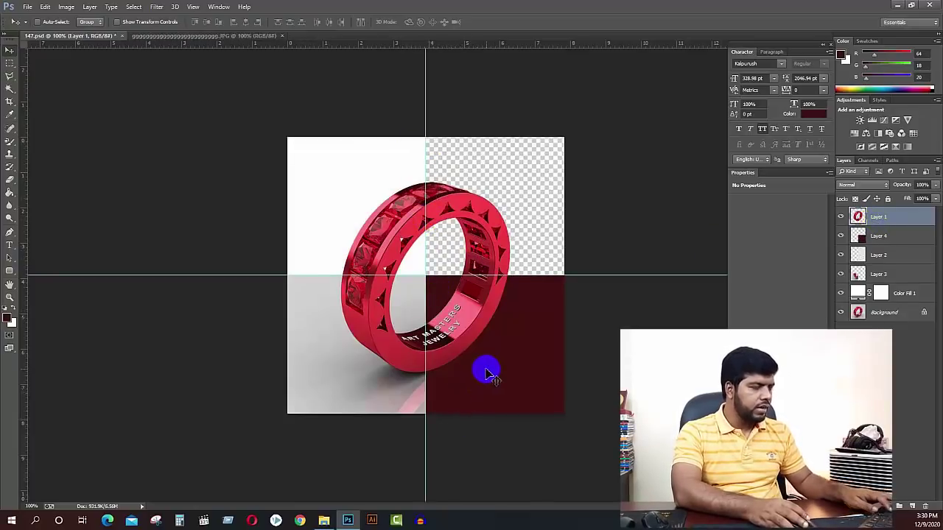
key(m)
drag(564, 414, 429, 116)
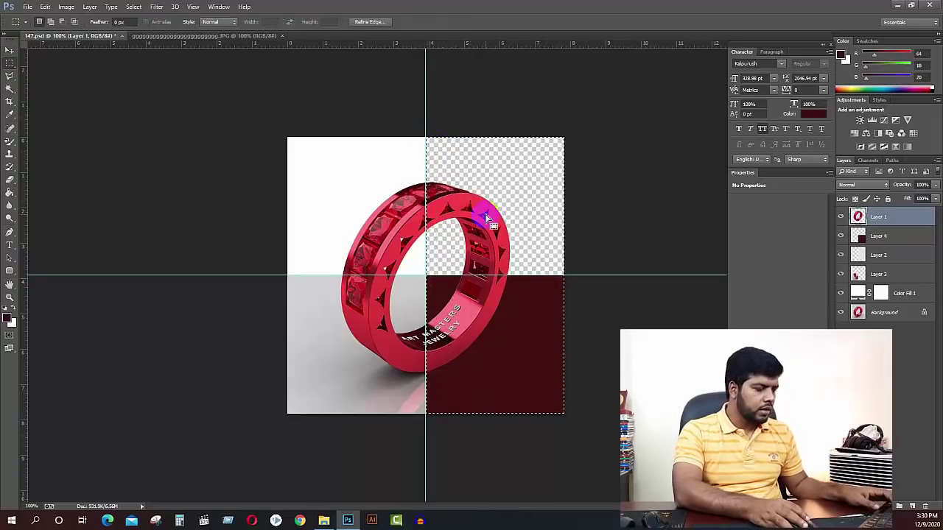
key(ctrl+j)
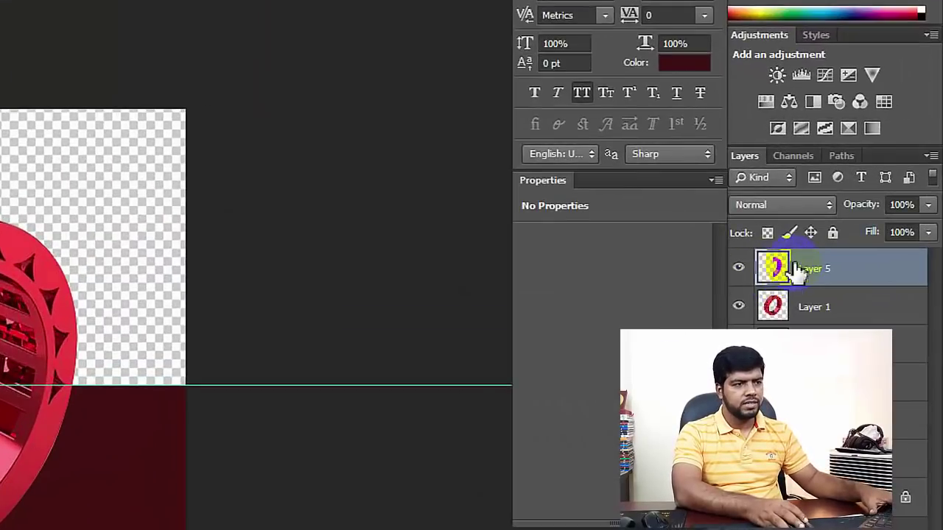
click(738, 307)
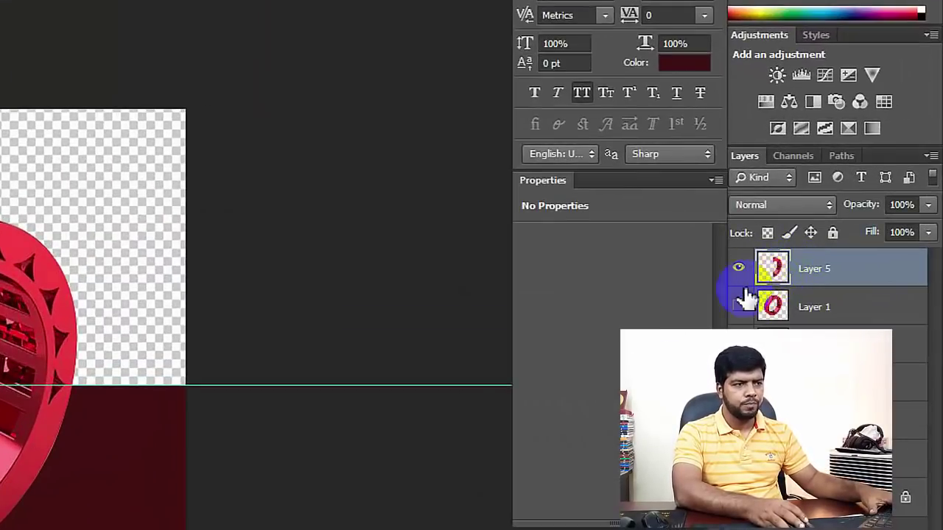
click(738, 307)
click(770, 269)
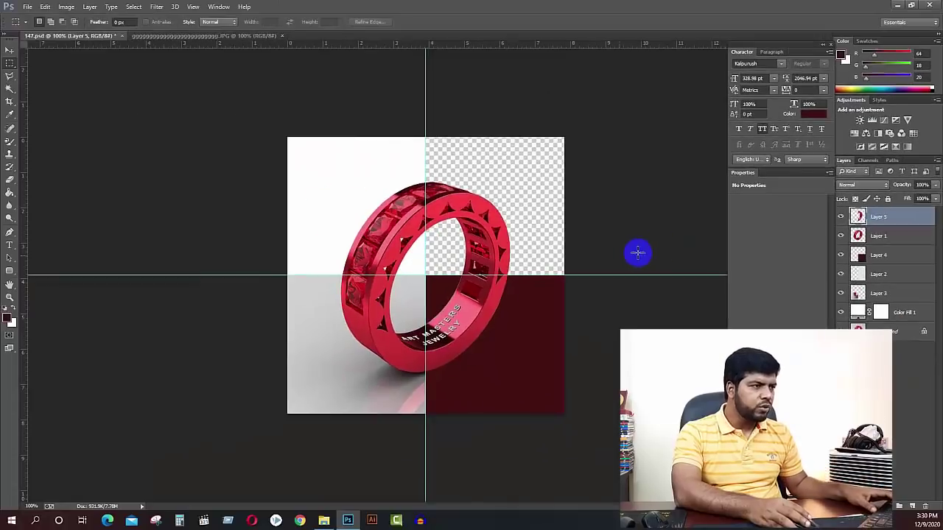
Step: Darken the right half of the ring on Layer 5 with a Curves adjustment and hide the guides
click(452, 248)
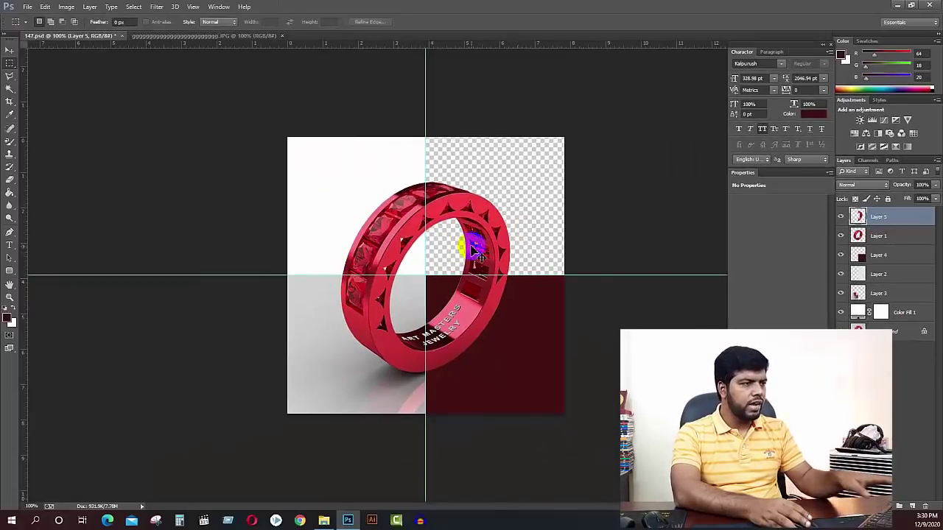
key(ctrl+m)
drag(420, 107, 210, 144)
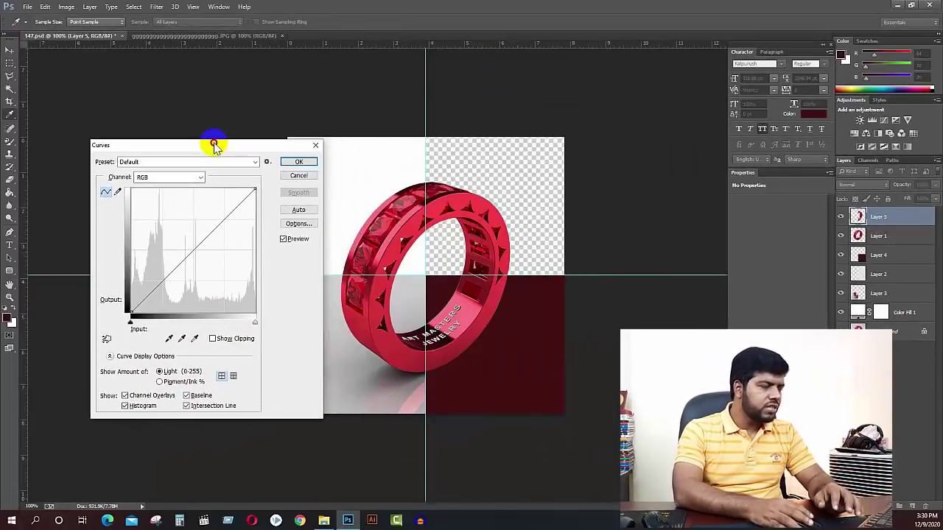
click(188, 252)
drag(188, 252, 208, 257)
click(289, 161)
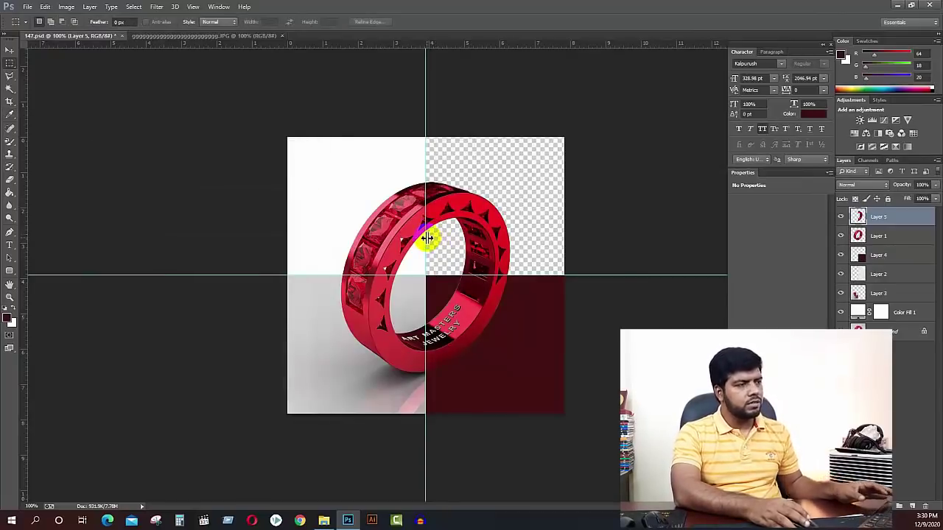
key(ctrl+semicolon)
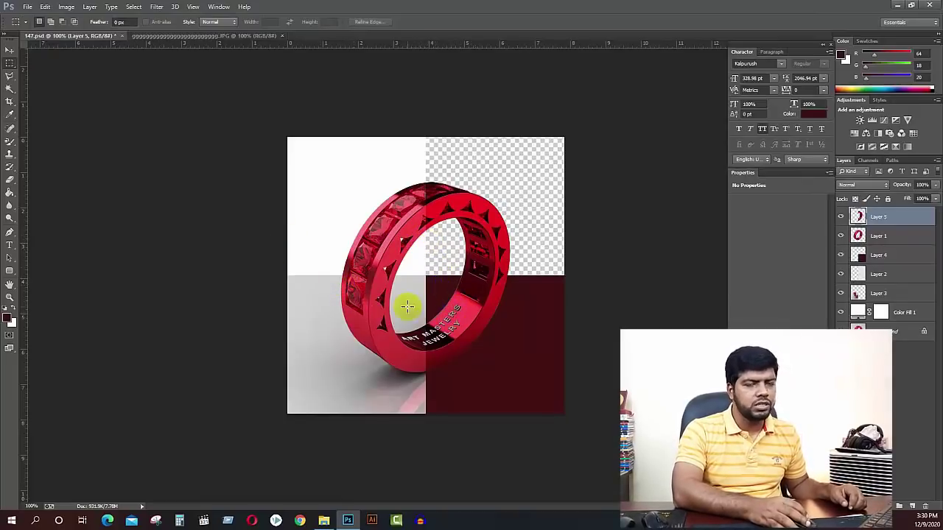
click(384, 358)
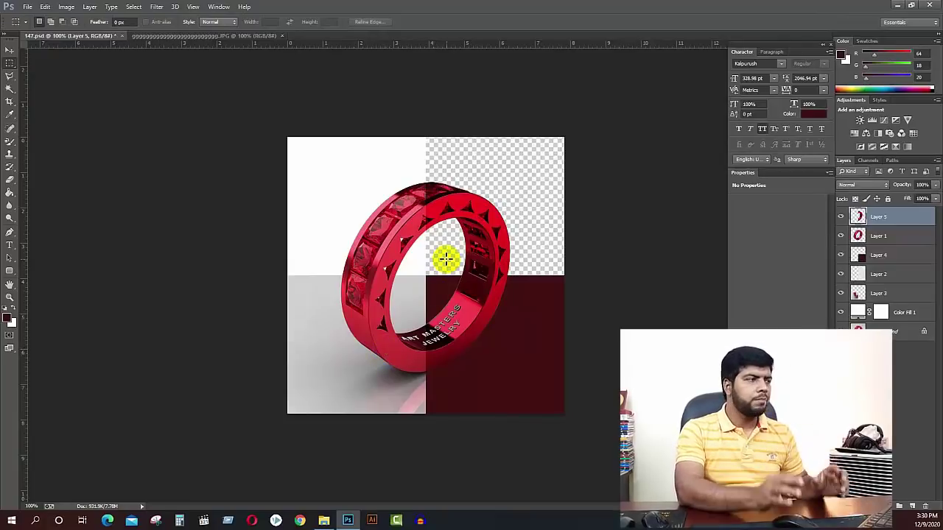
Step: Close the second ring JPG document and open the beach photo of the man in the red cap from the Desktop in Photoshop
click(253, 36)
click(284, 37)
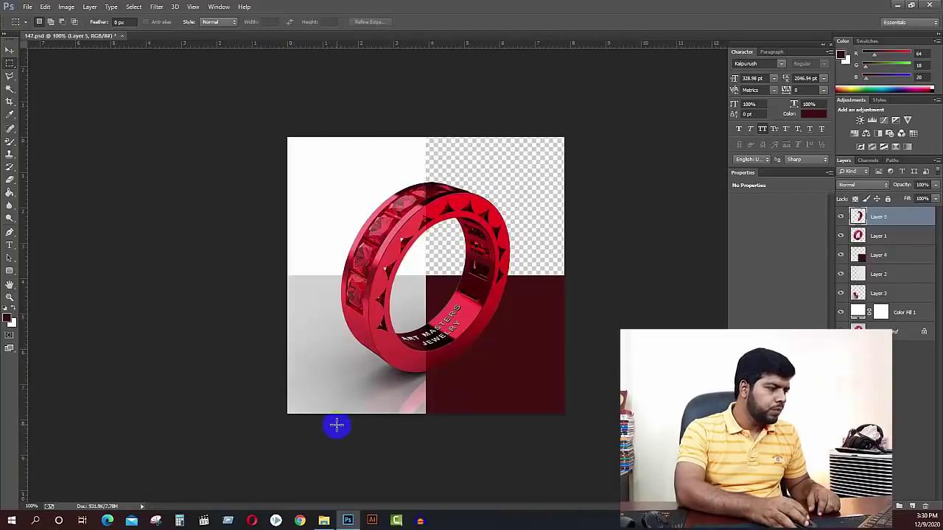
click(323, 521)
click(39, 114)
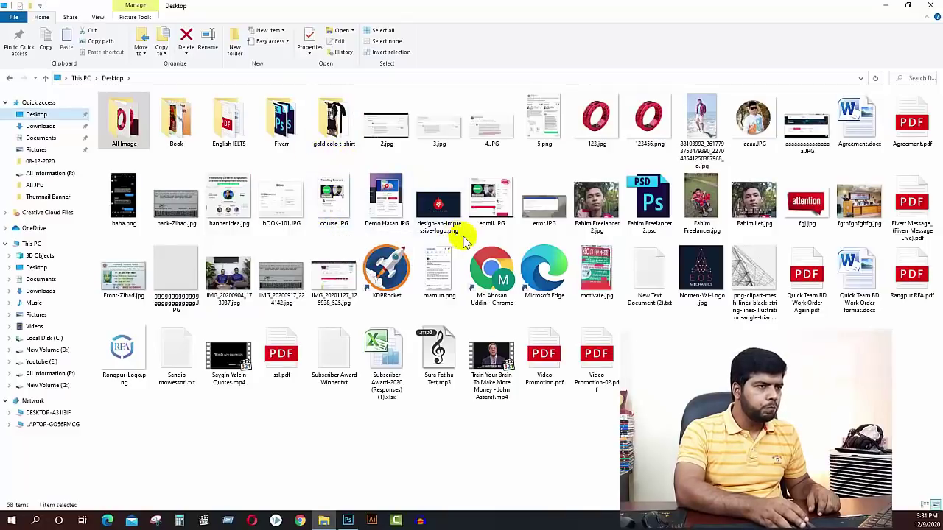
click(704, 211)
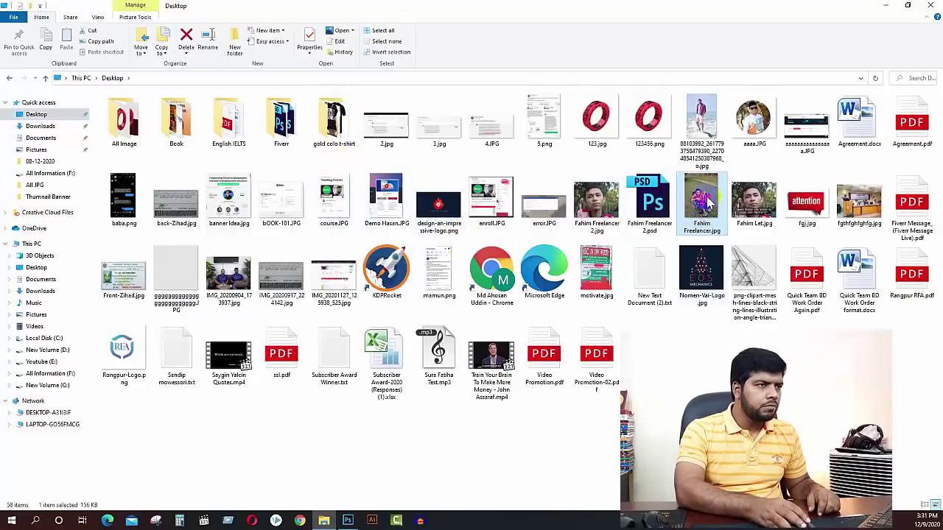
click(704, 121)
drag(705, 122, 329, 37)
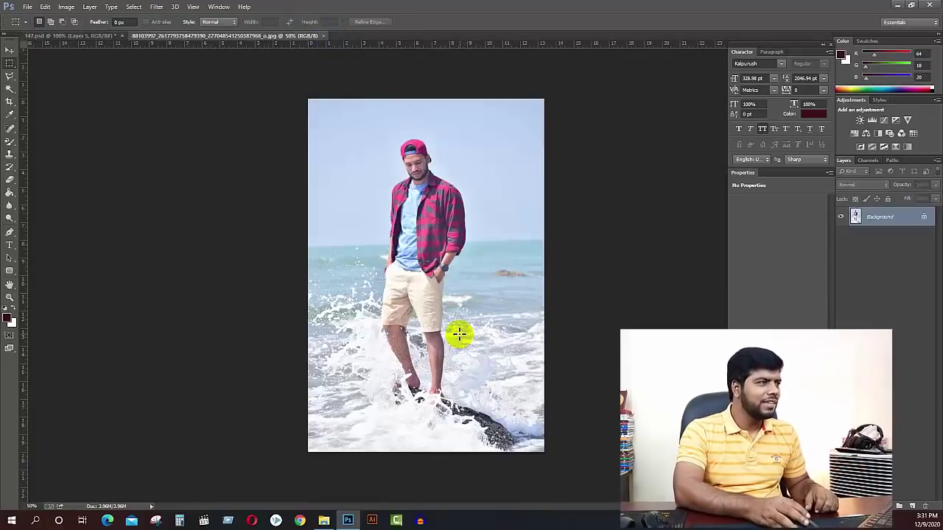
Step: Add a new layer above the beach photo, filled with black #000000 at 15% opacity
key(v)
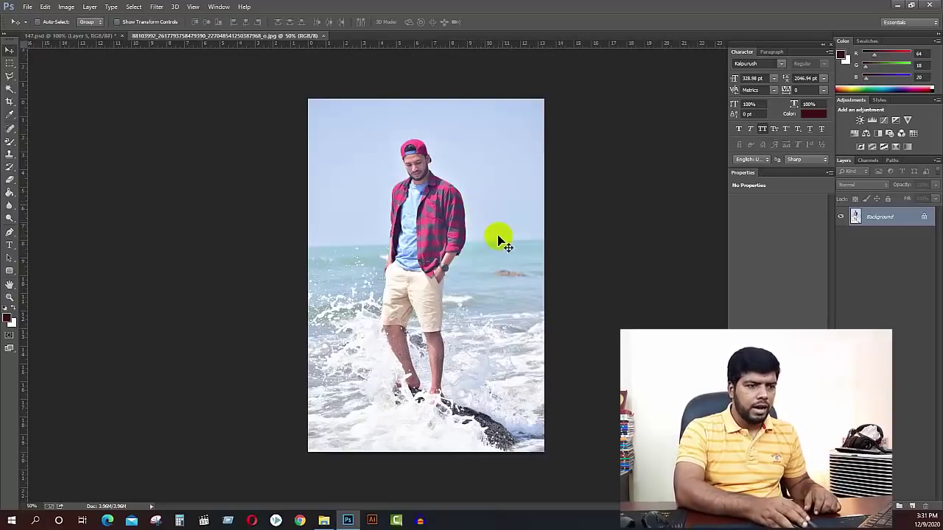
click(912, 507)
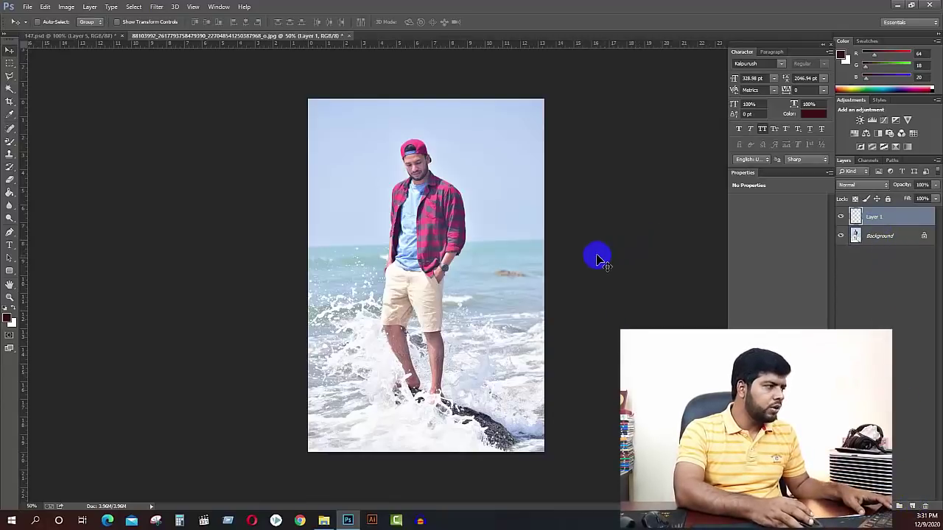
key(g)
click(10, 320)
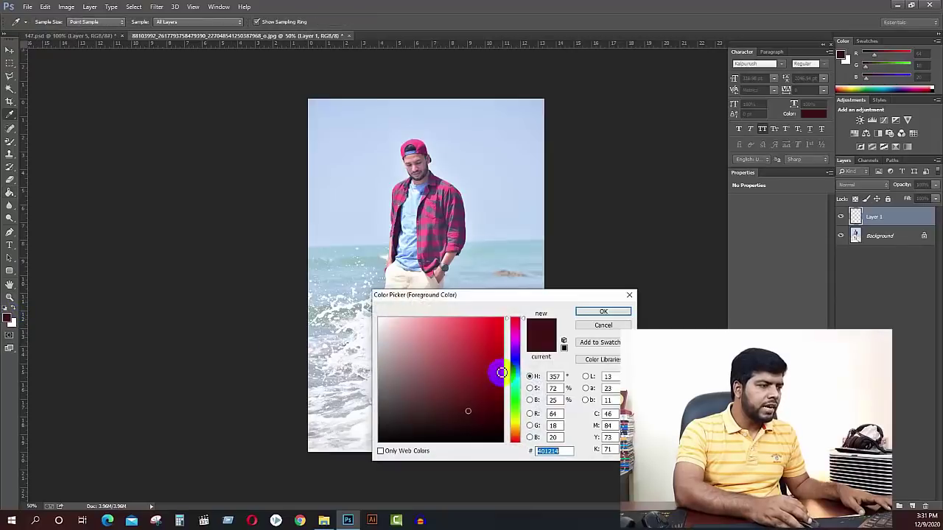
text(000000)
click(602, 314)
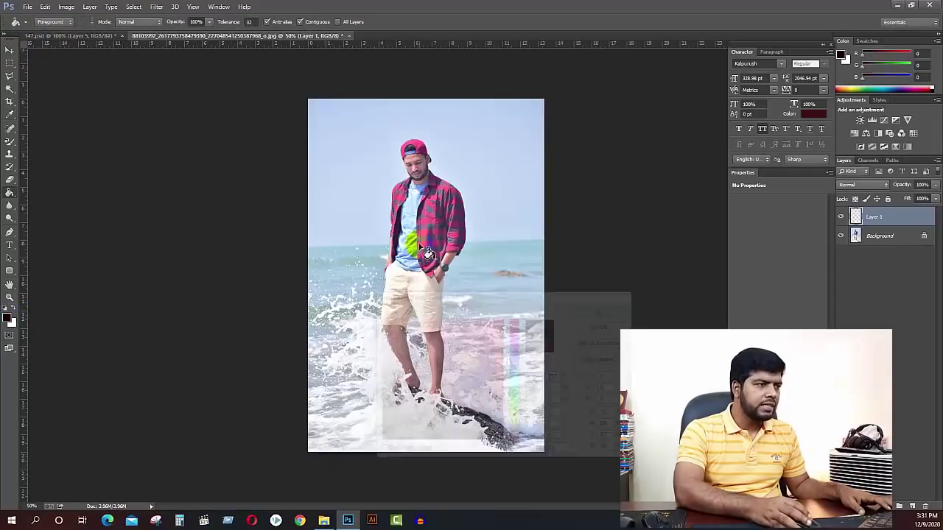
click(490, 240)
click(923, 185)
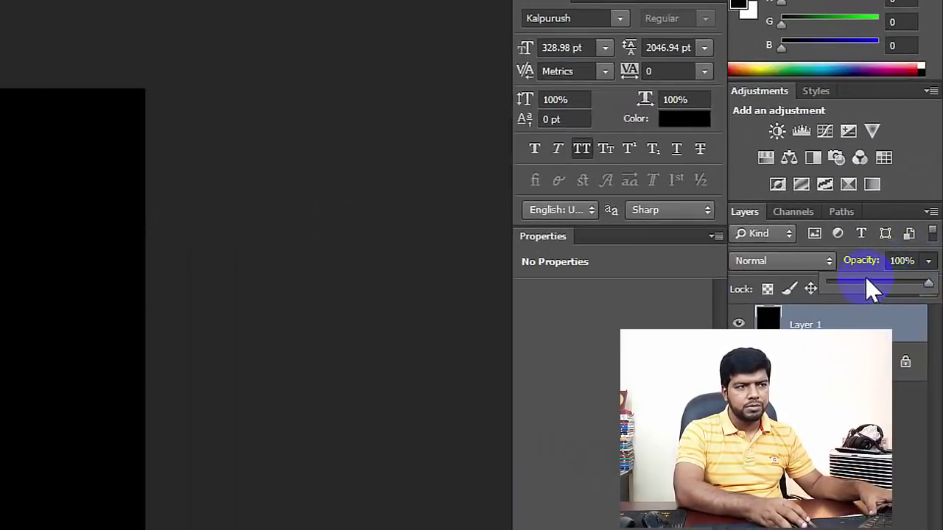
drag(867, 281, 842, 285)
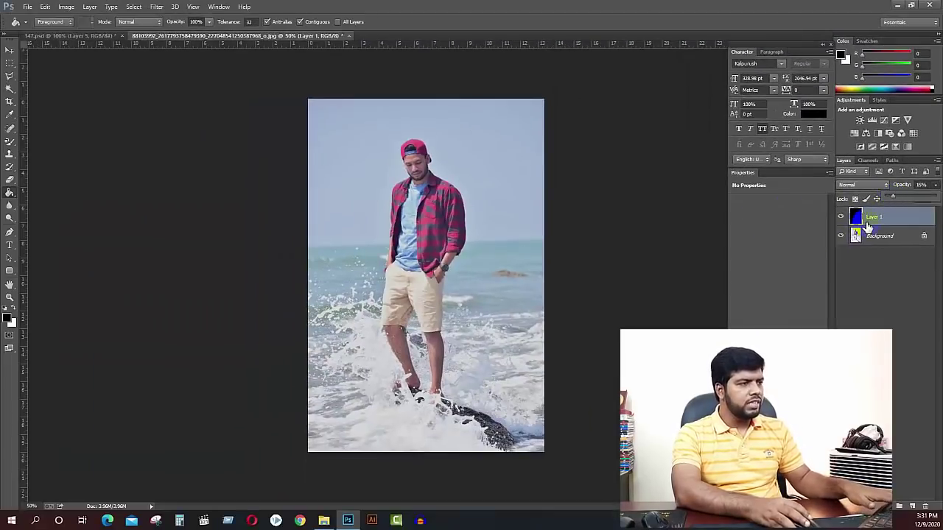
Step: Narrow the black overlay on Layer 1 with Free Transform so that it covers only the left half of the photo
key(ctrl+t)
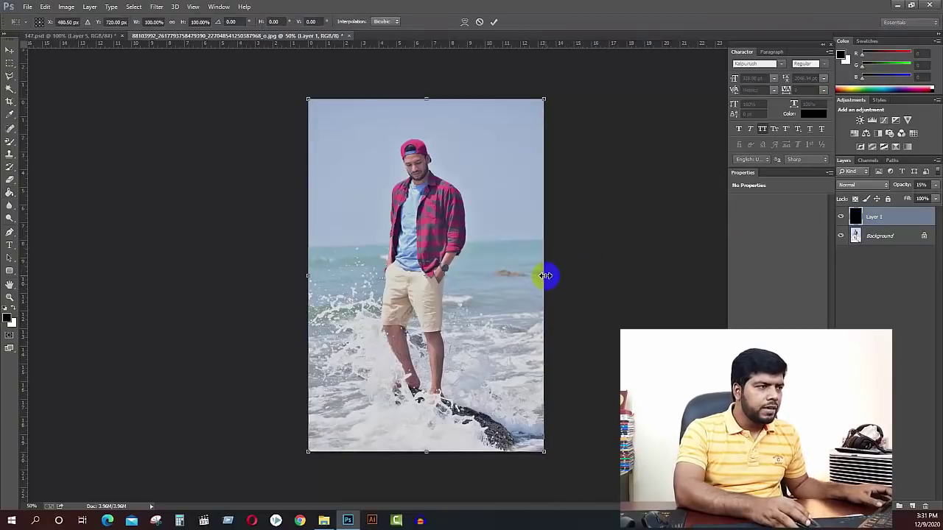
mouse_move(545, 275)
mouse_down()
mouse_move(420, 259)
mouse_move(420, 273)
mouse_up()
key(Return)
key(g)
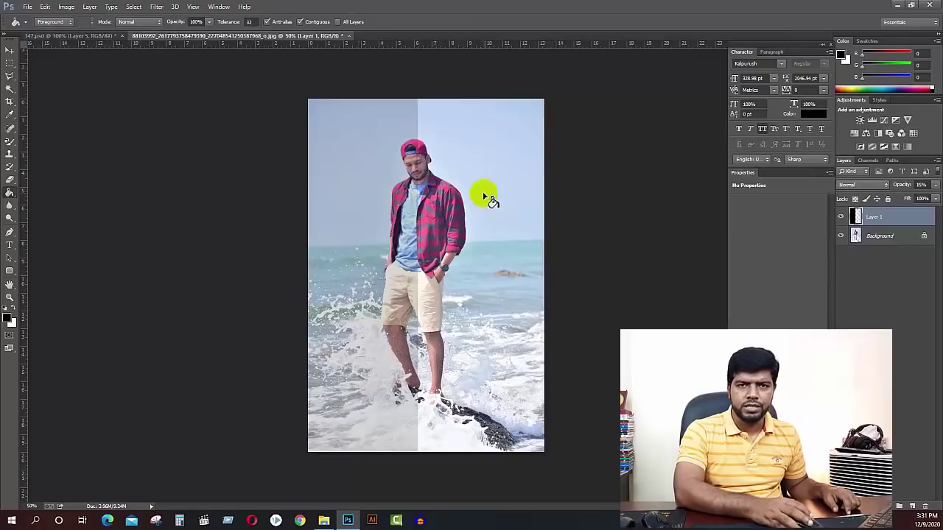
Step: Set the opacity of the black overlay to 25% and switch to the Move tool
click(937, 185)
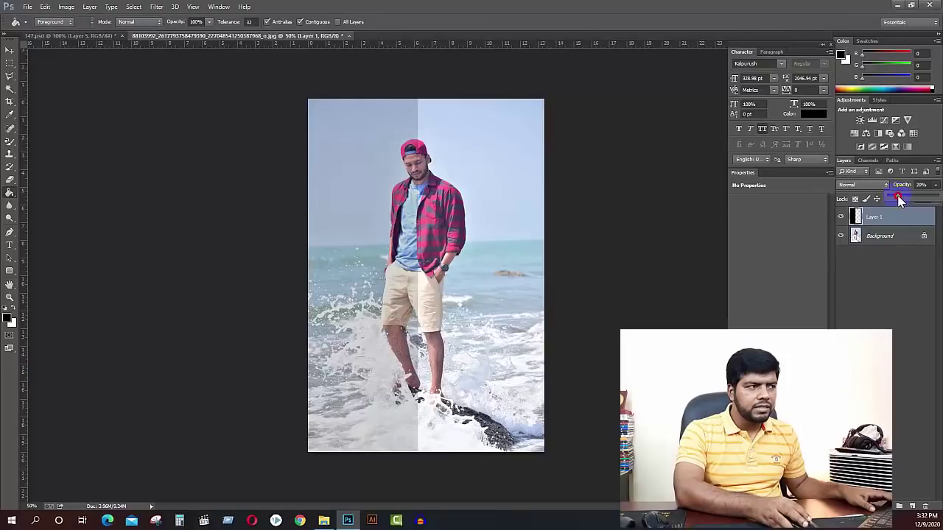
drag(899, 199, 901, 197)
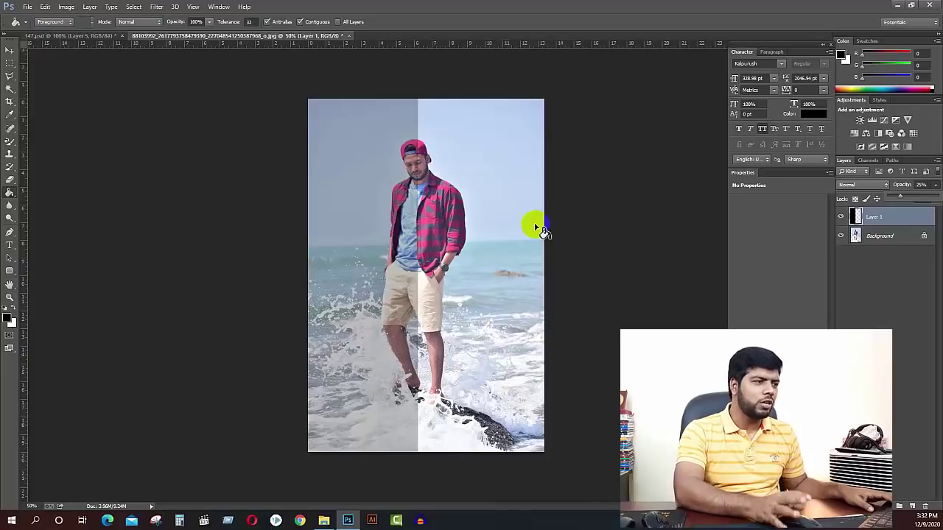
click(10, 49)
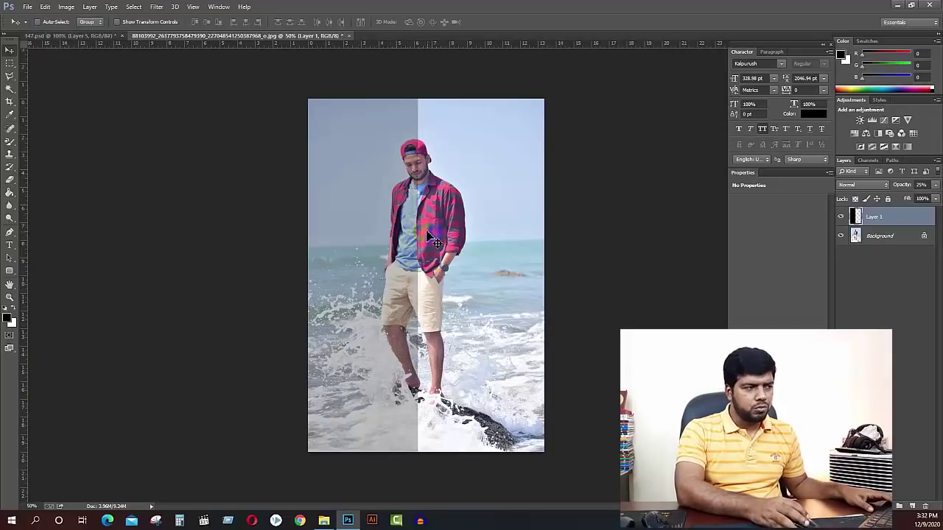
click(142, 64)
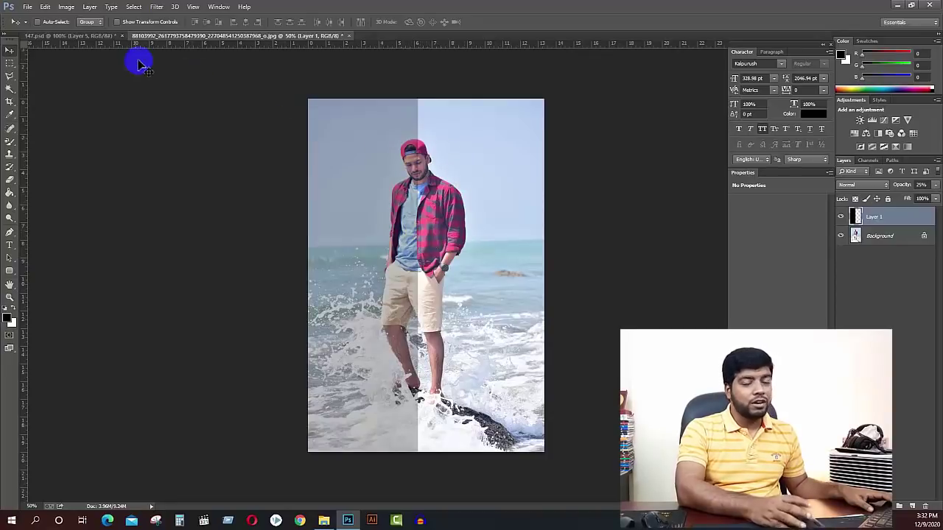